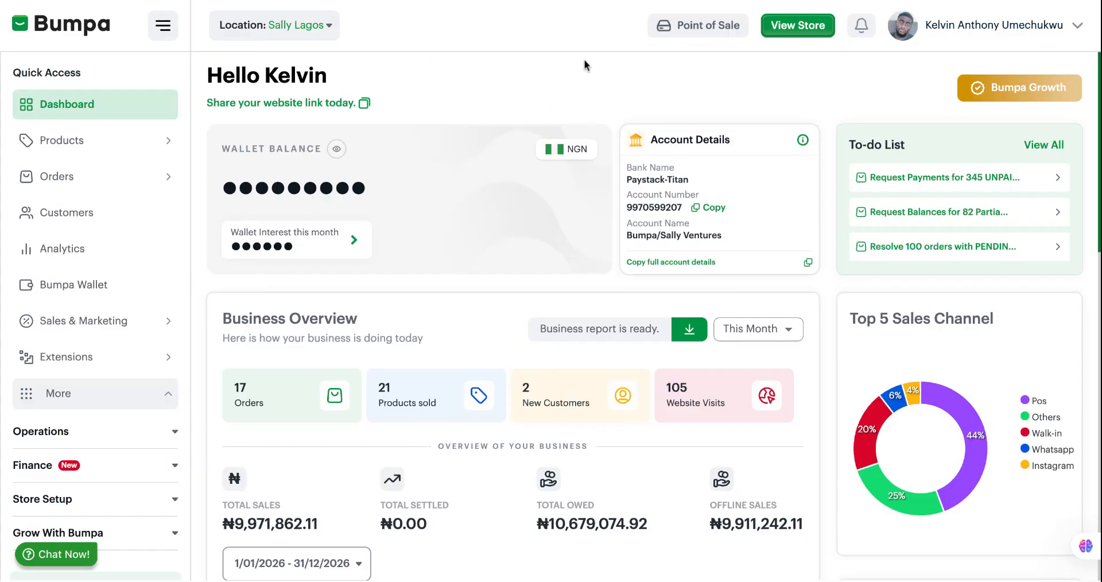
# Step: Start creating a new product in the product catalogue and choose Product with Variations as its type
pyautogui.click(112, 144)
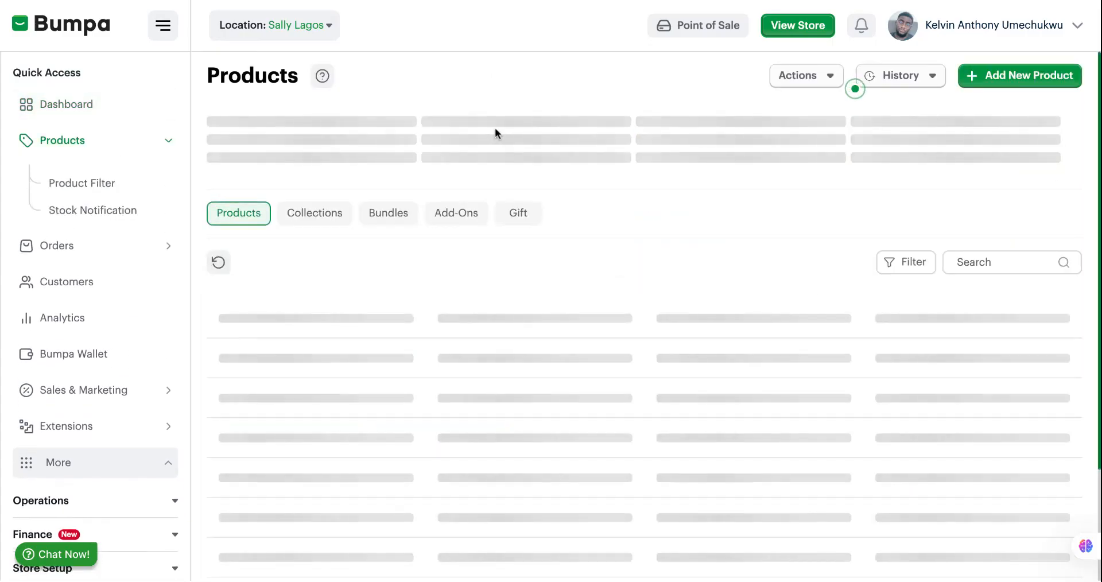
pyautogui.click(999, 77)
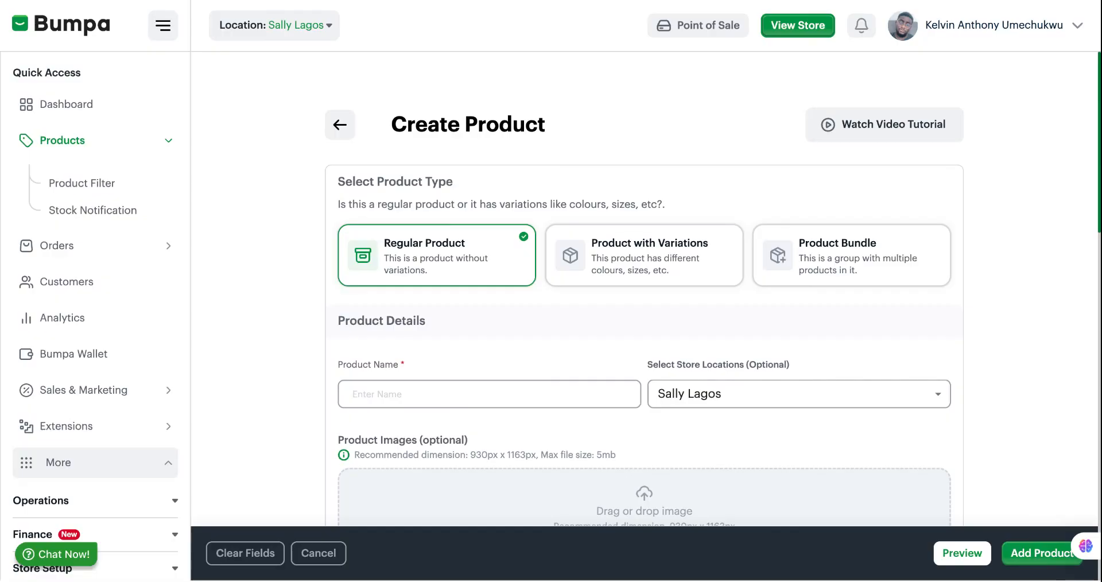
pyautogui.click(619, 257)
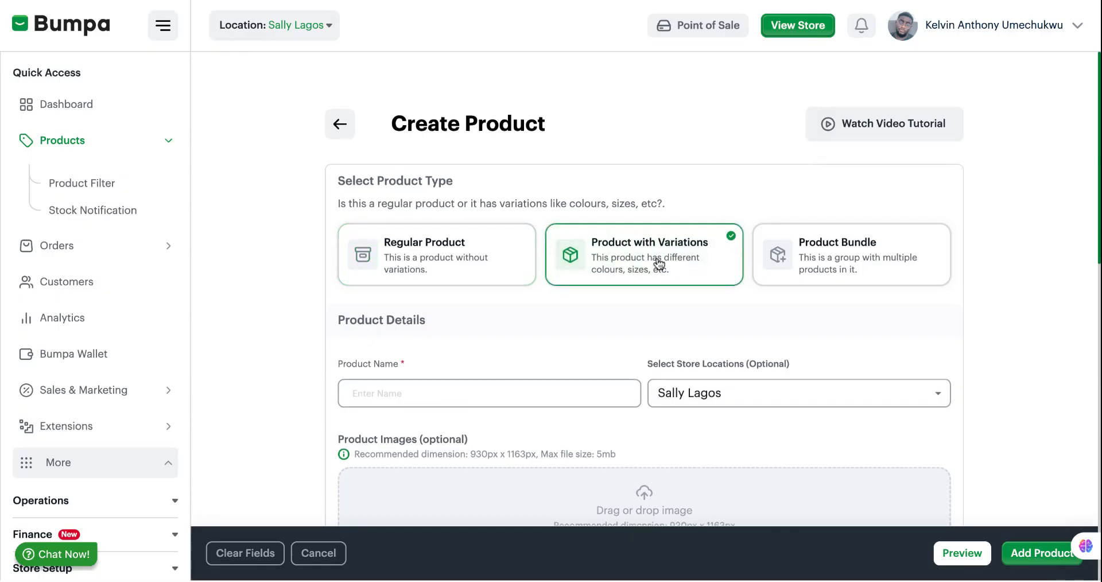
# Step: Name the new product Demi Tshirts
pyautogui.scroll(-3, 658, 263)
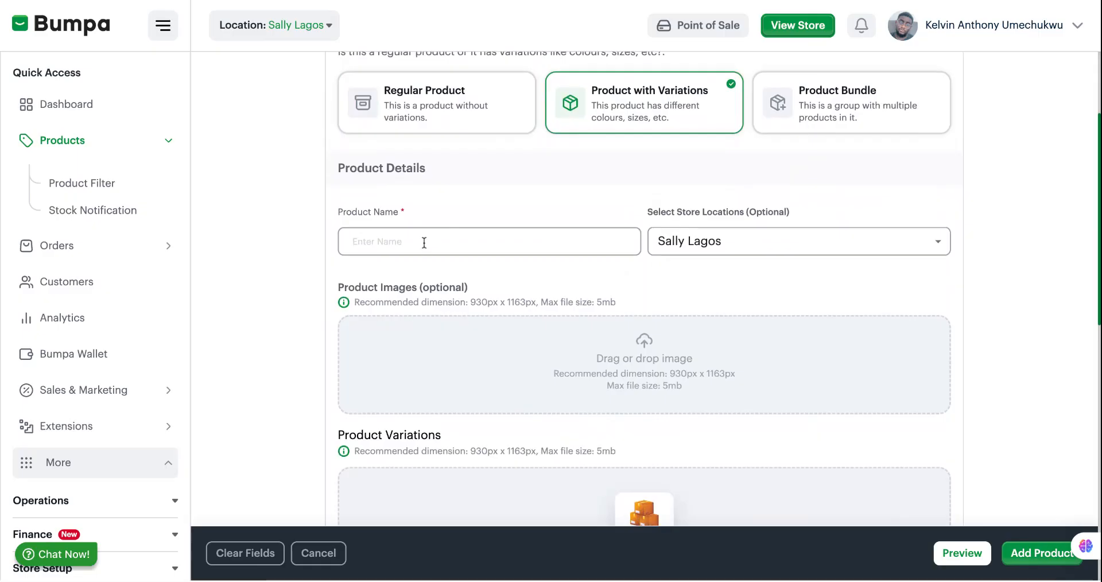
pyautogui.write('dEMI')
pyautogui.press('BackSpace')
pyautogui.press('BackSpace')
pyautogui.write('mi Tshirts')
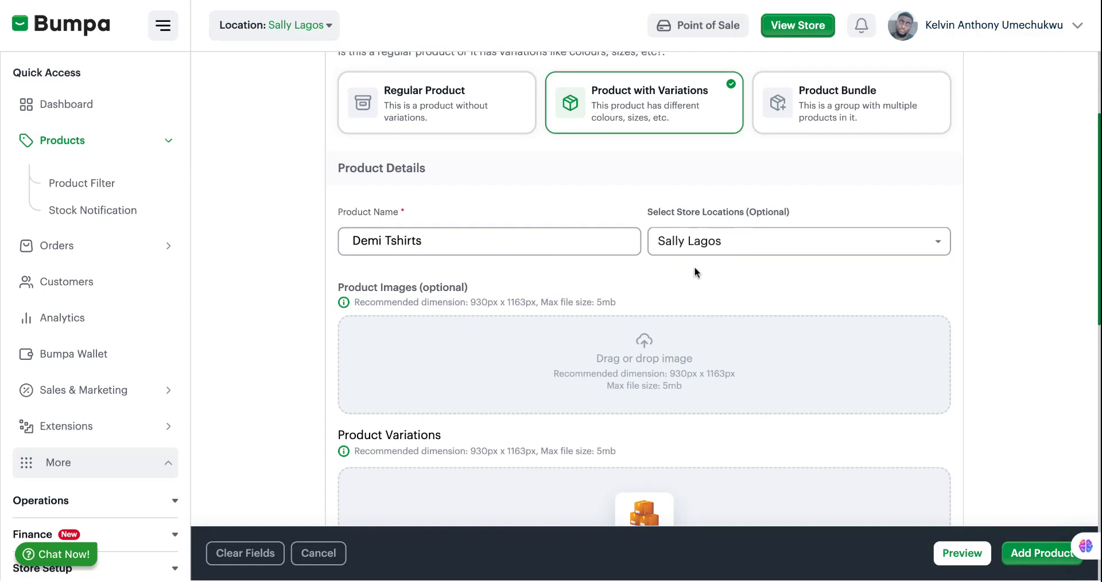
pyautogui.click(689, 246)
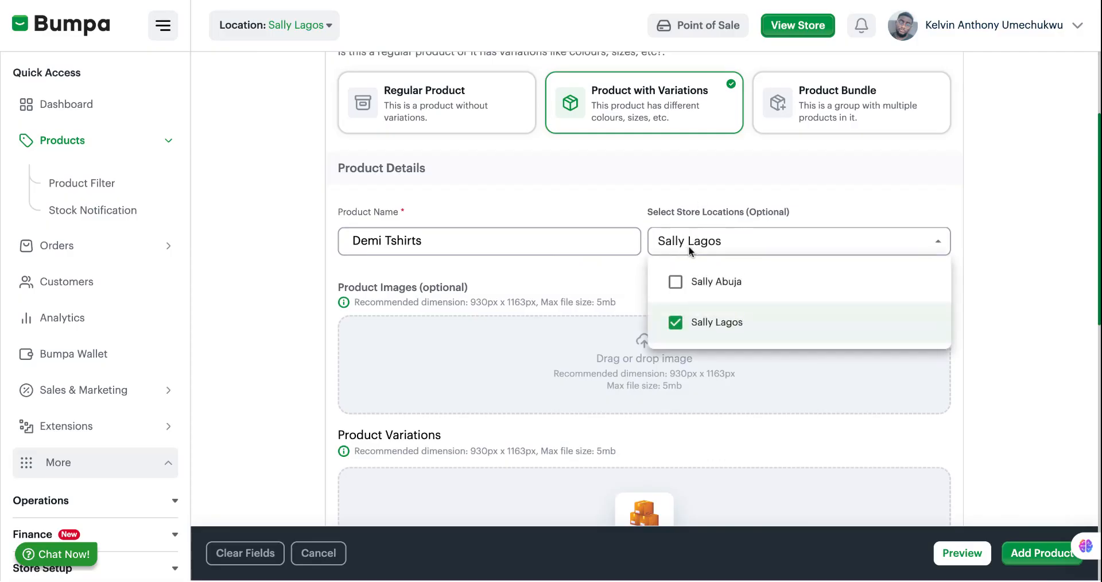
pyautogui.click(707, 287)
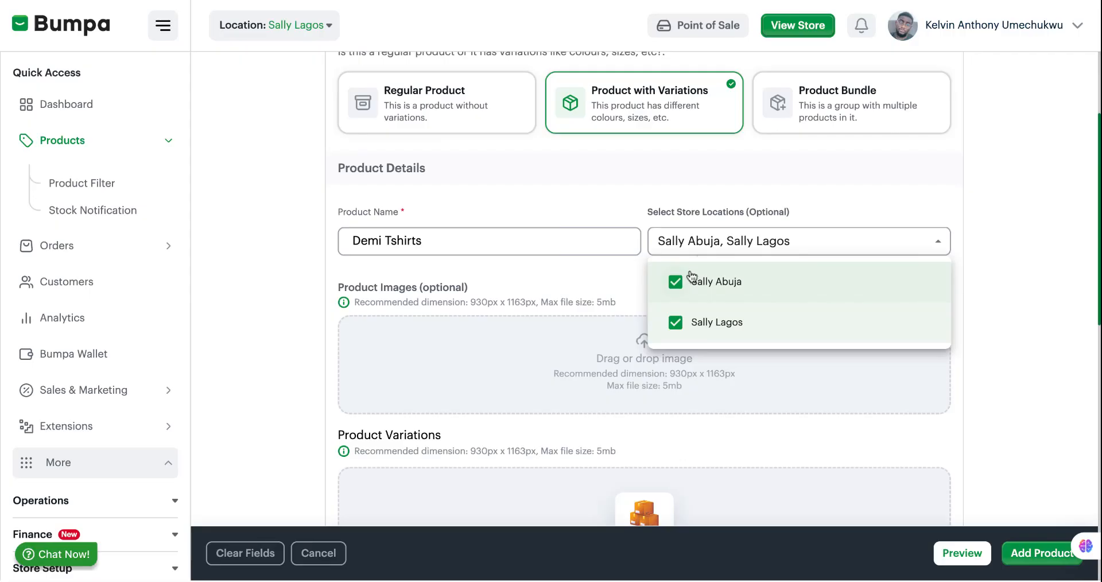
pyautogui.click(692, 279)
pyautogui.click(815, 212)
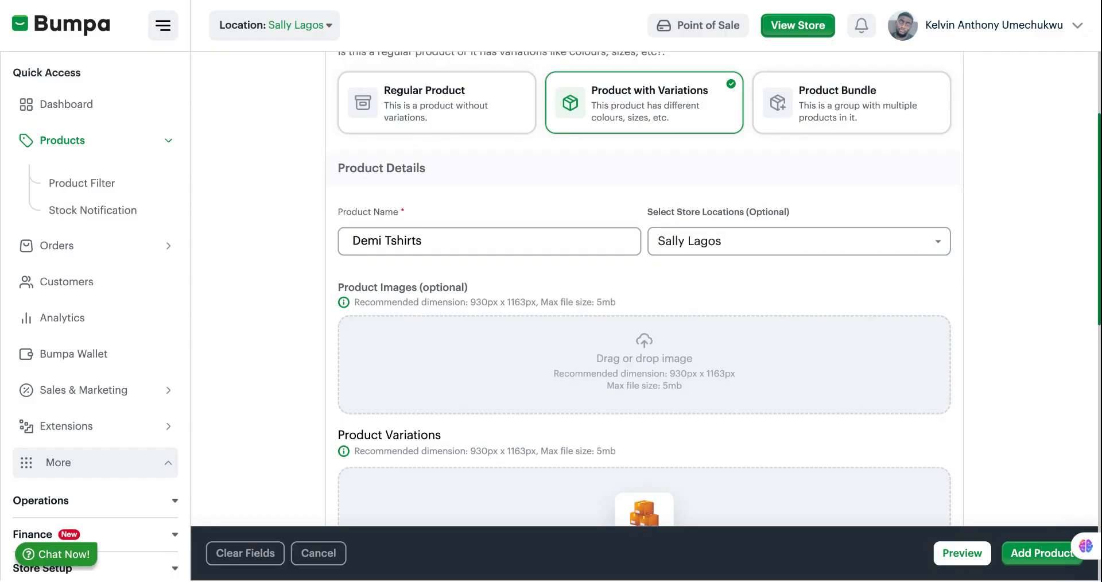
pyautogui.scroll(-2, 629, 316)
pyautogui.scroll(1, 647, 72)
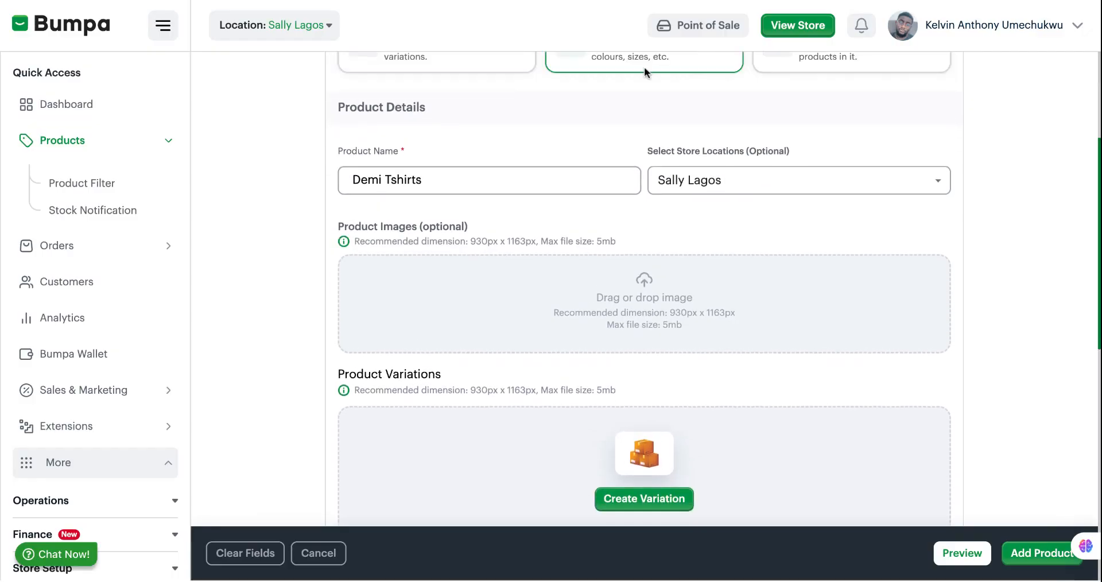
pyautogui.scroll(1, 513, 196)
pyautogui.scroll(1, 514, 196)
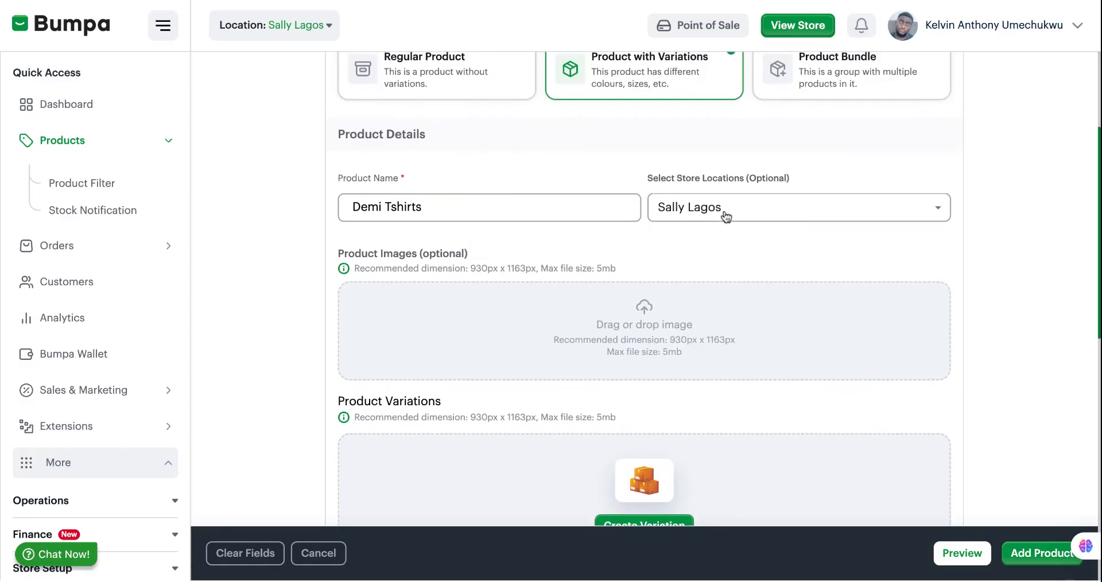
pyautogui.click(813, 175)
# Step: Add the green T-shirt picture as a product image with cropping, and shift it slightly left within the crop frame
pyautogui.scroll(-1, 680, 309)
pyautogui.scroll(-1, 680, 308)
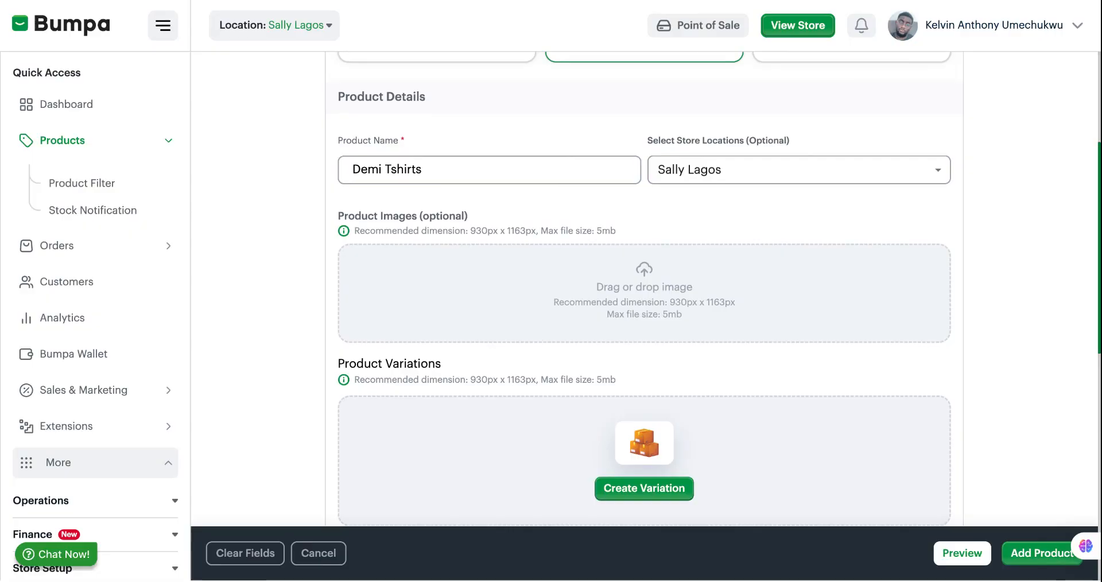
pyautogui.click(753, 396)
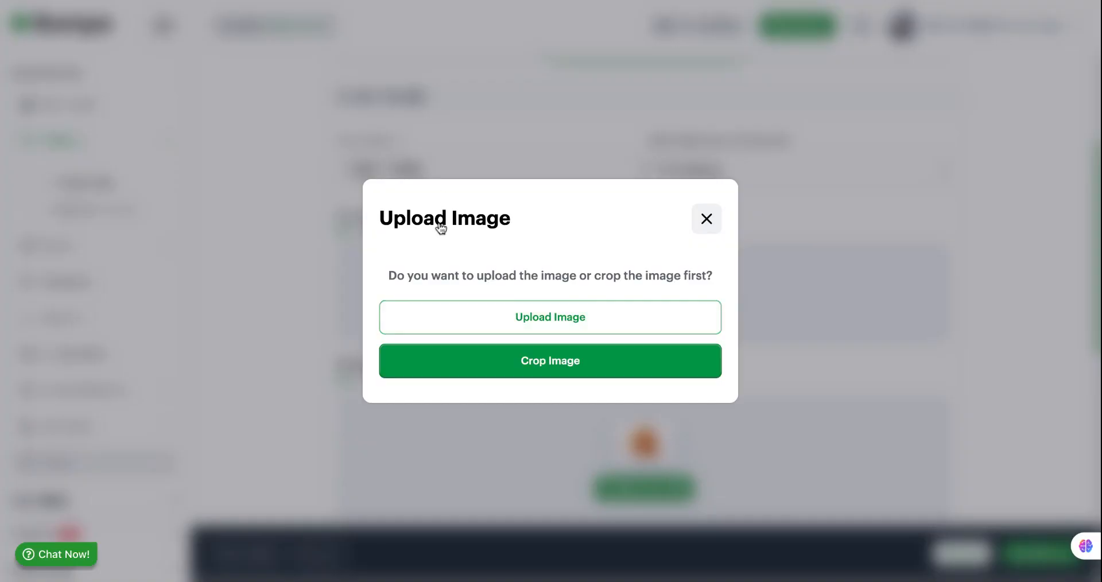
pyautogui.click(533, 373)
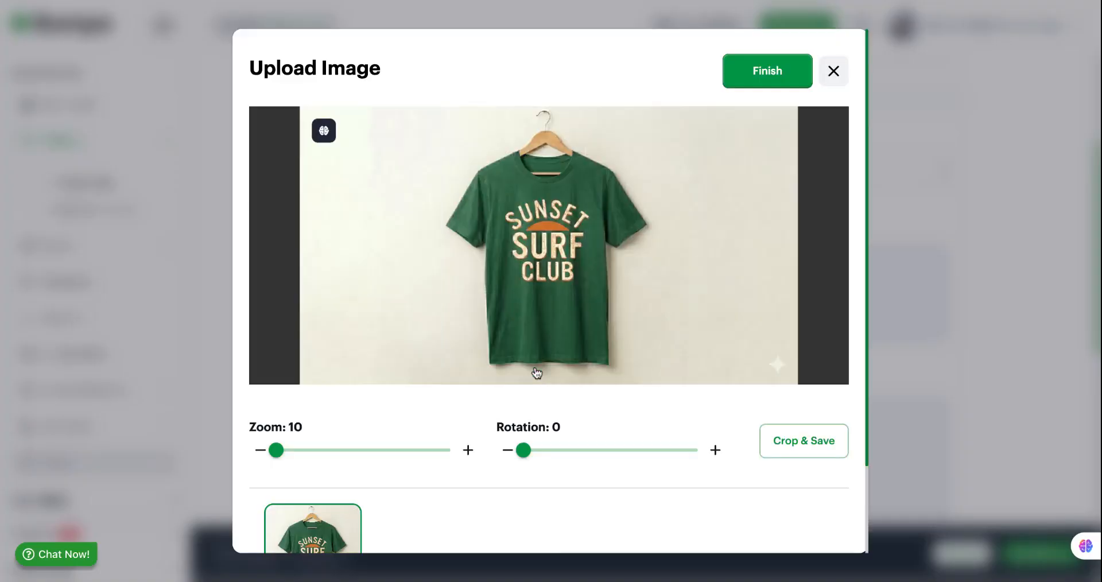
pyautogui.moveTo(603, 290)
pyautogui.mouseDown()
pyautogui.moveTo(440, 276)
pyautogui.moveTo(627, 290)
pyautogui.moveTo(591, 295)
pyautogui.mouseUp()
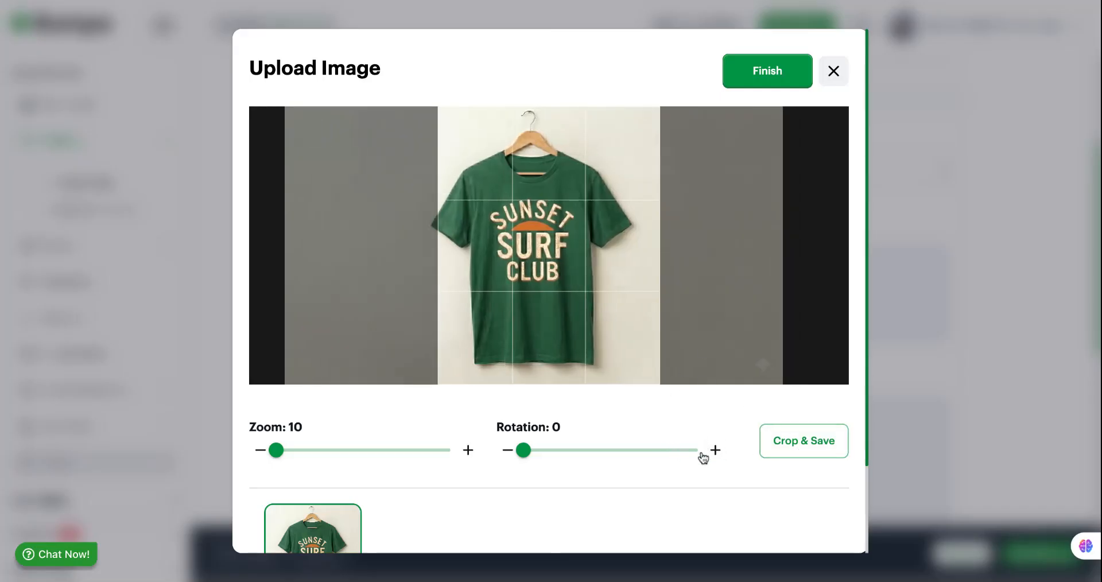
# Step: Rotate the green T-shirt picture in 90-degree increments through a full turn, save the crop and finish the upload
pyautogui.click(715, 451)
pyautogui.click(715, 451)
pyautogui.click(715, 451)
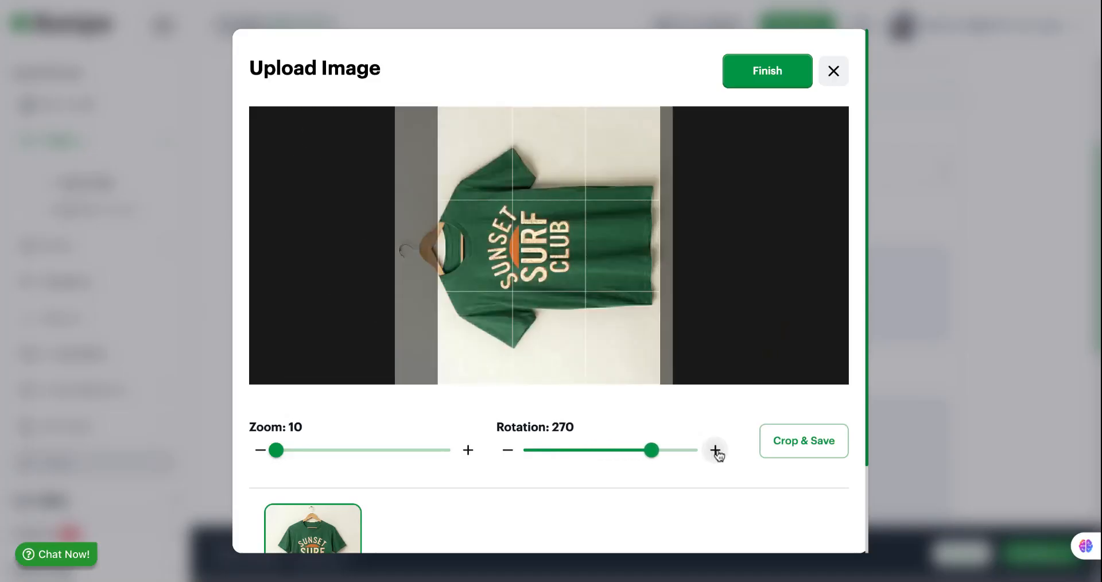
pyautogui.click(715, 451)
pyautogui.click(787, 443)
pyautogui.click(766, 84)
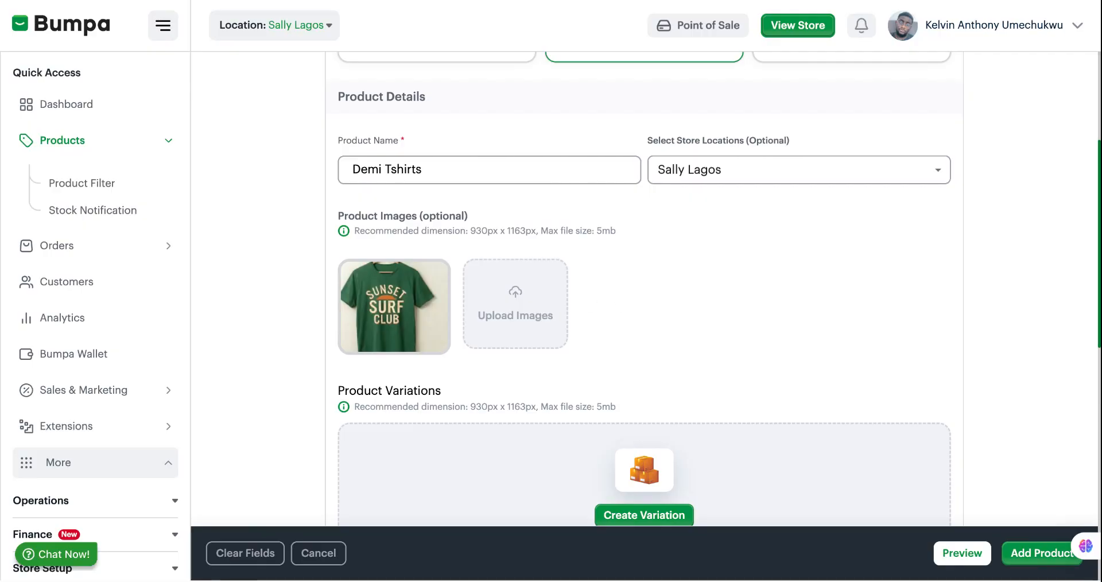
# Step: Upload the yellow, blue, red and purple T-shirt pictures as further product images without cropping
pyautogui.click(753, 393)
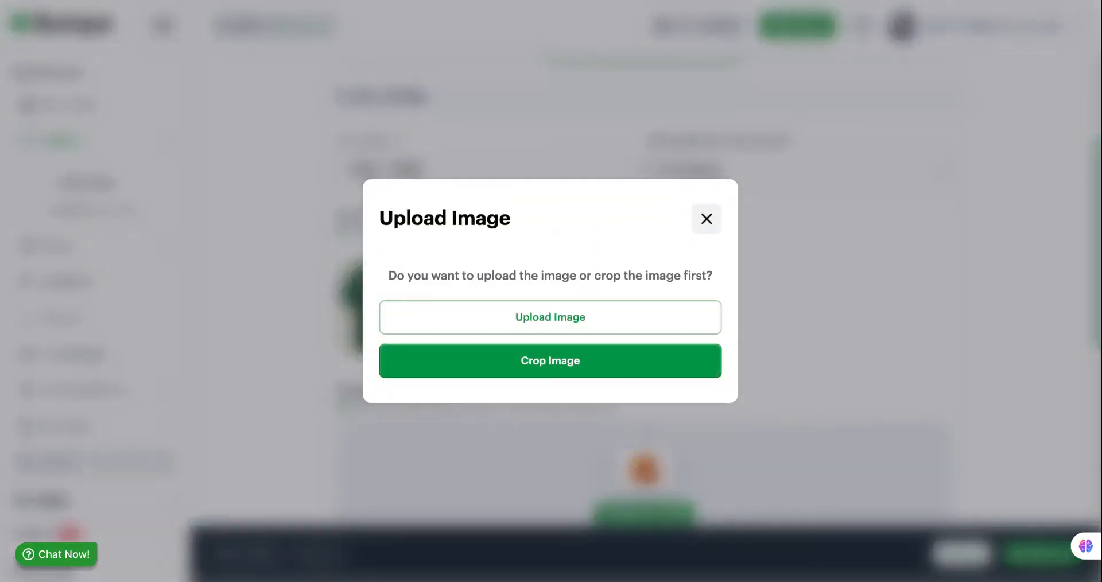
pyautogui.click(623, 333)
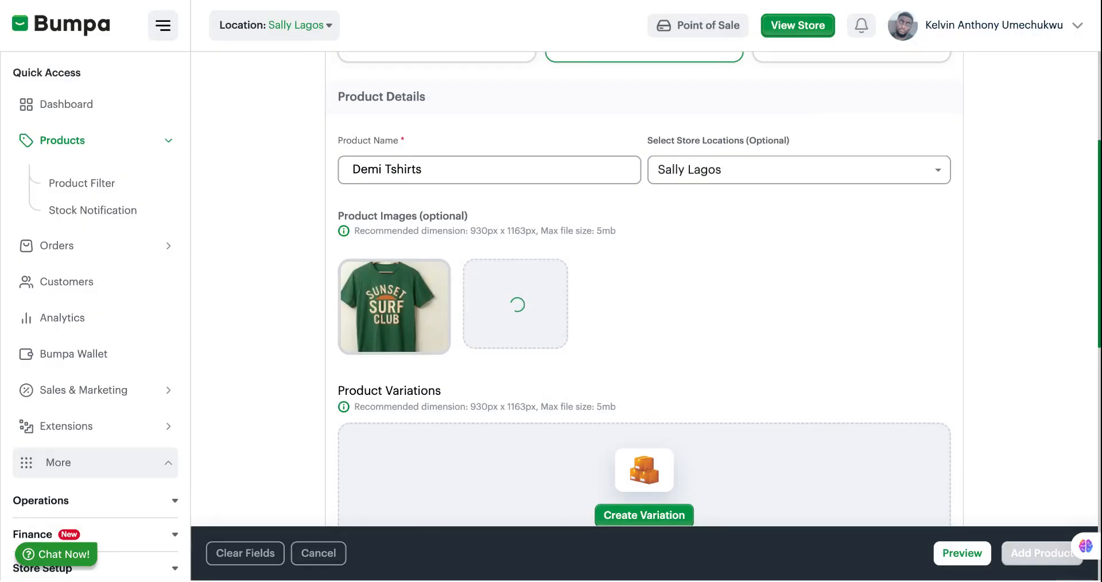
pyautogui.scroll(-1, 518, 285)
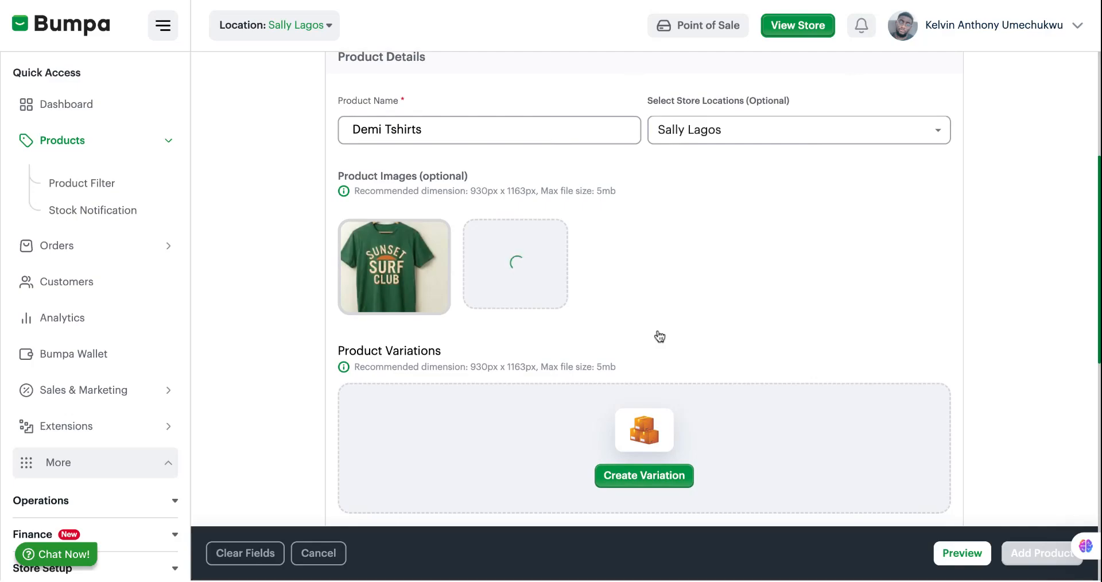
pyautogui.scroll(-1, 473, 405)
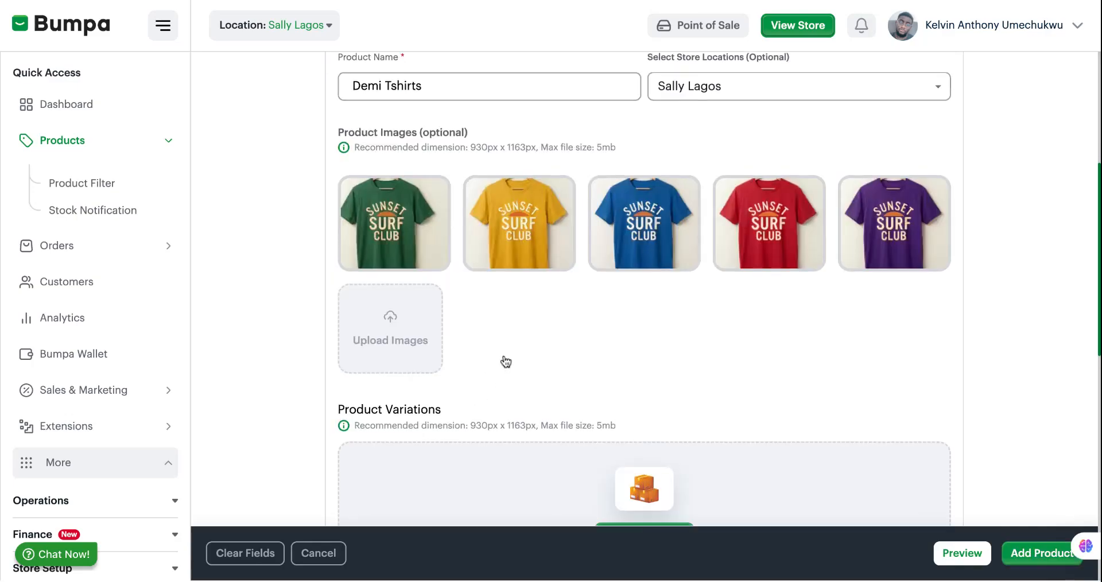
pyautogui.scroll(-1, 505, 361)
pyautogui.scroll(1, 505, 361)
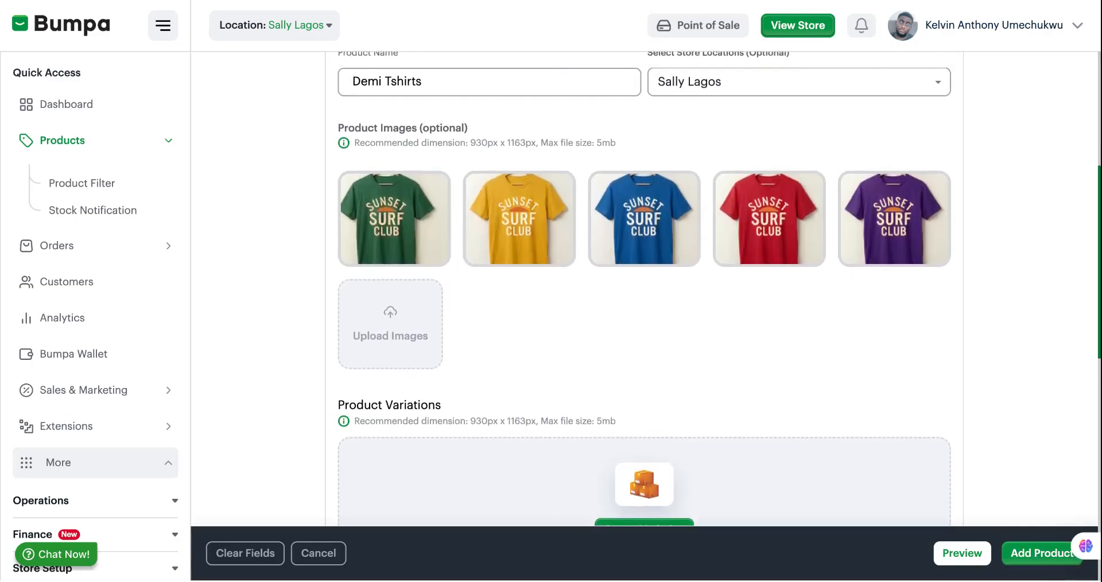
# Step: Start creating product variations and add a new option named Size instead of using a saved option
pyautogui.scroll(-3, 504, 352)
pyautogui.scroll(-1, 501, 344)
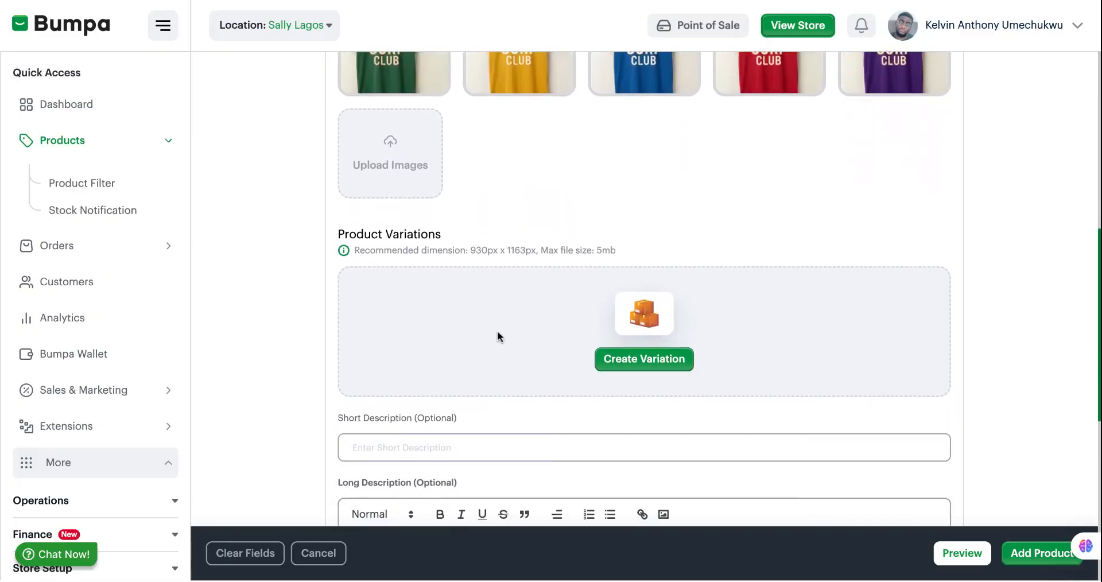
pyautogui.click(615, 367)
pyautogui.click(384, 293)
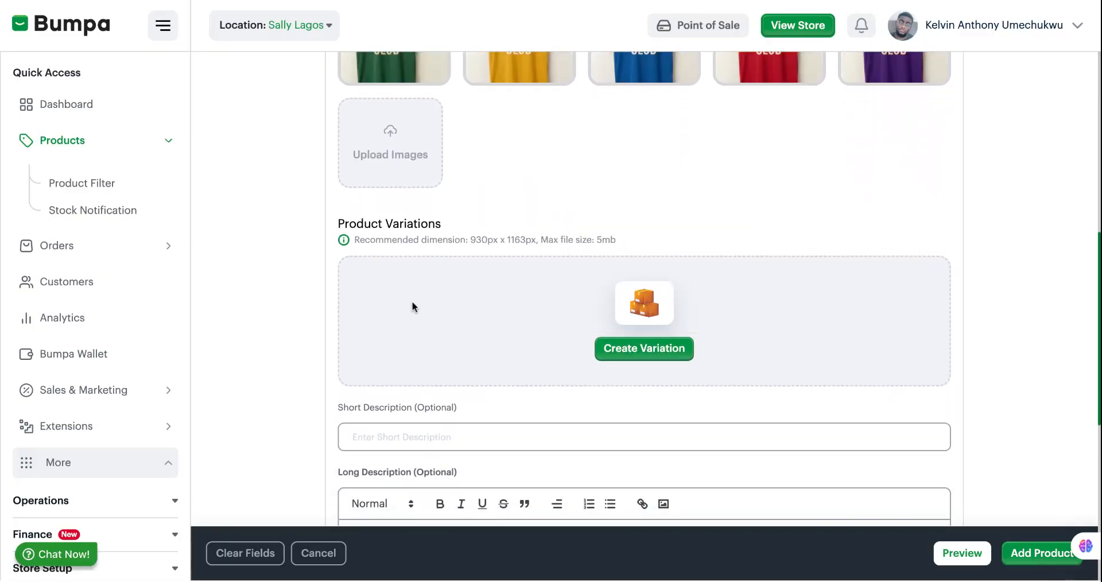
pyautogui.click(634, 354)
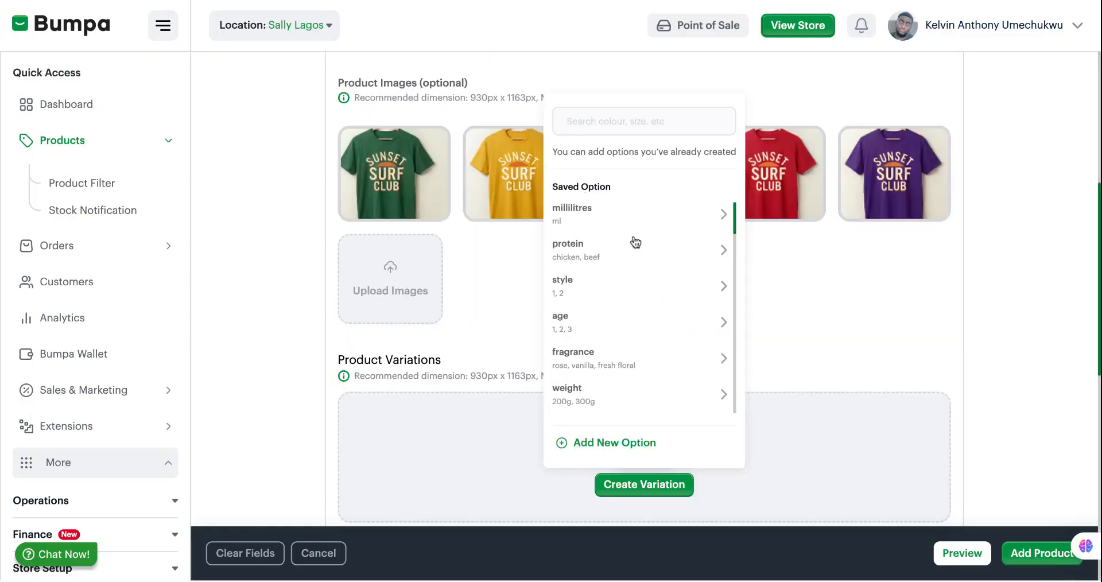
pyautogui.scroll(-10, 601, 327)
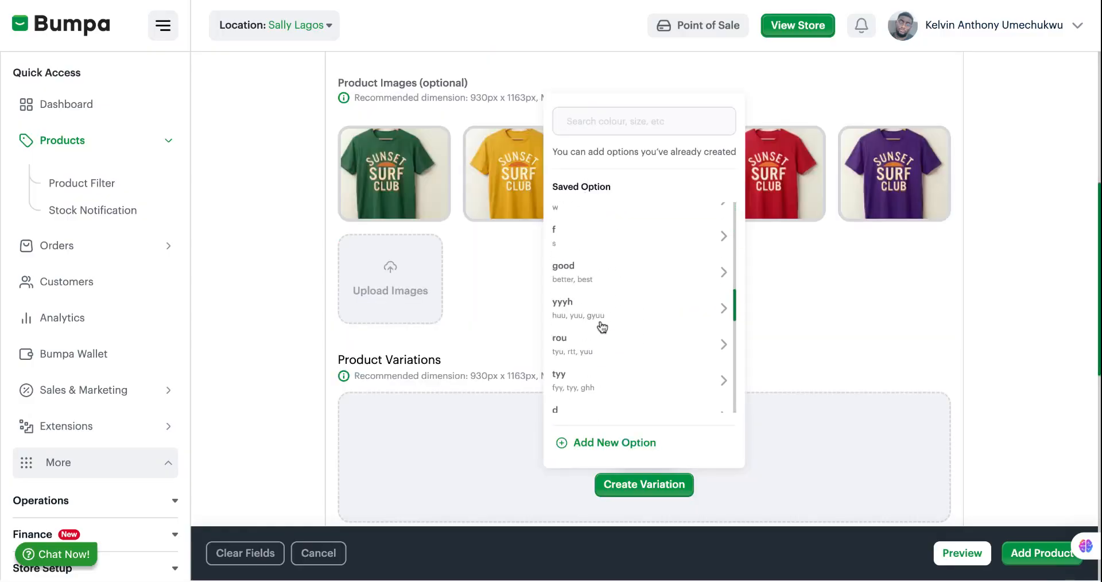
pyautogui.scroll(3, 637, 307)
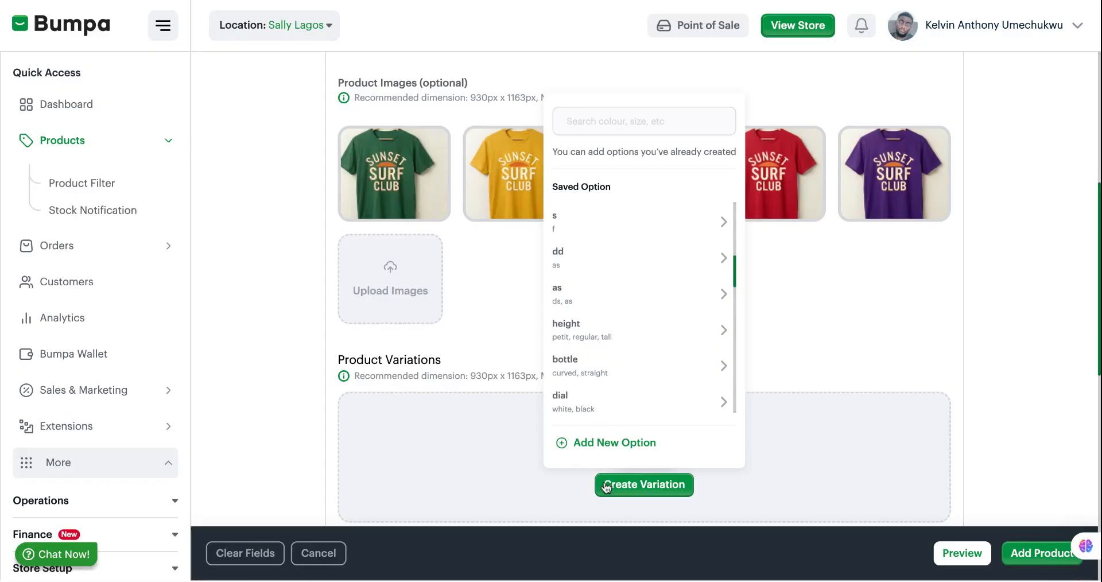
pyautogui.click(591, 449)
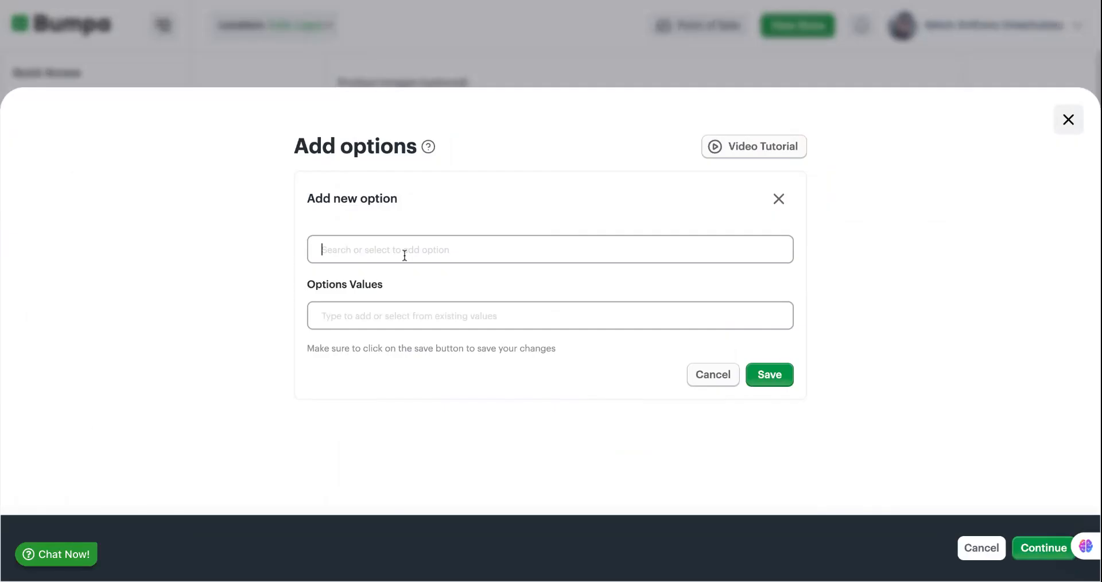
pyautogui.write('Size')
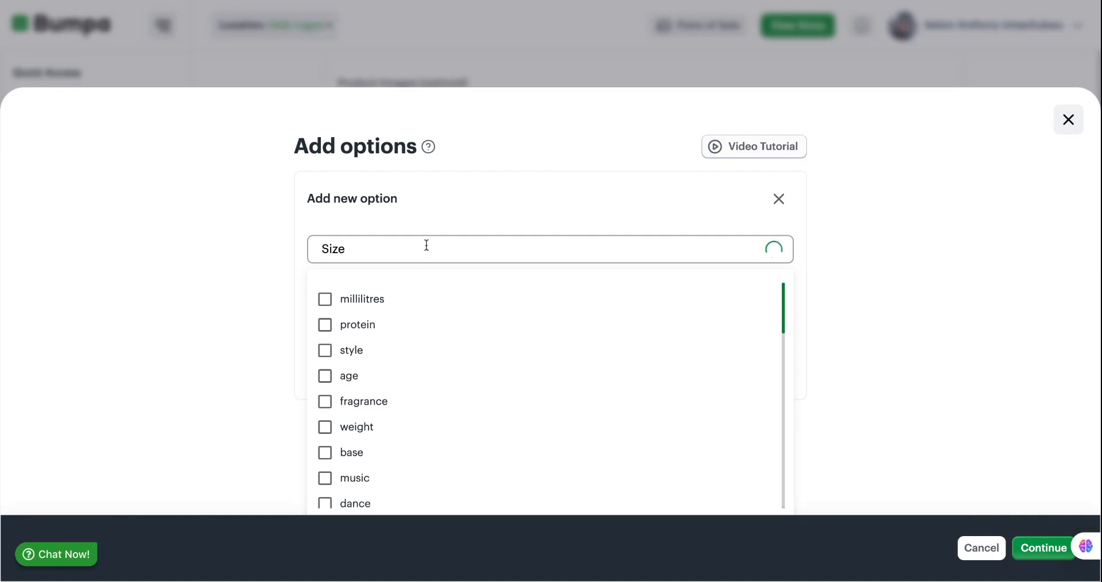
pyautogui.click(533, 212)
# Step: Enter s, m and l as the first three values of the Size option
pyautogui.click(422, 308)
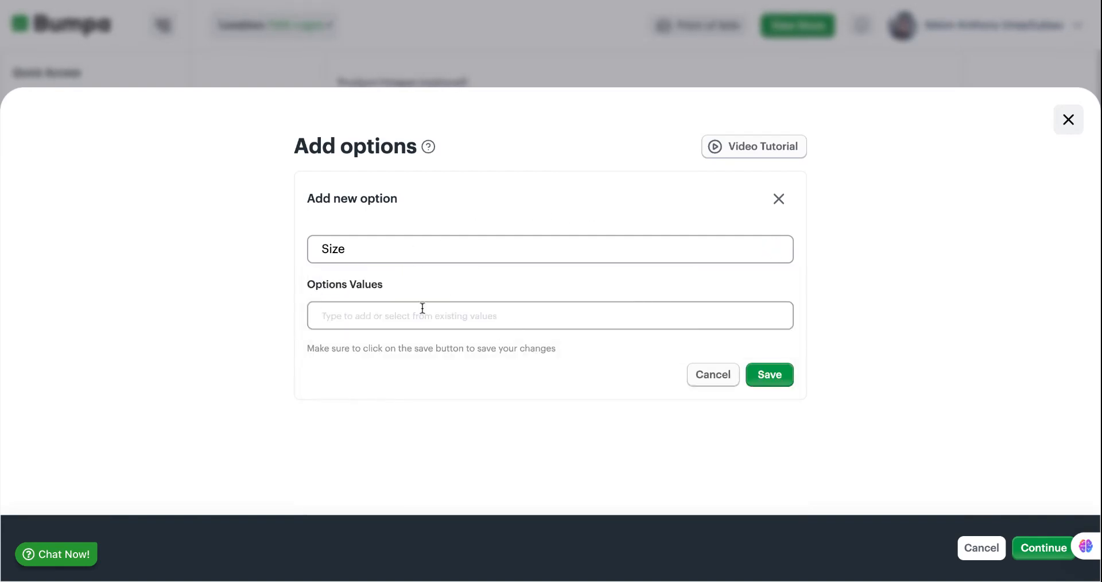
pyautogui.write('s')
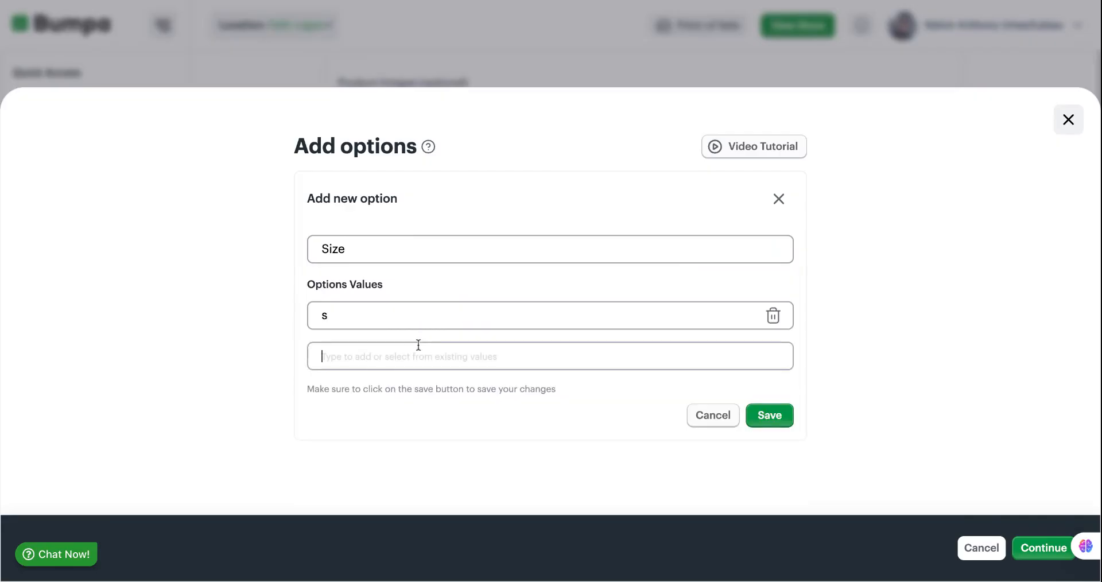
pyautogui.click(418, 344)
pyautogui.write('m')
pyautogui.click(374, 400)
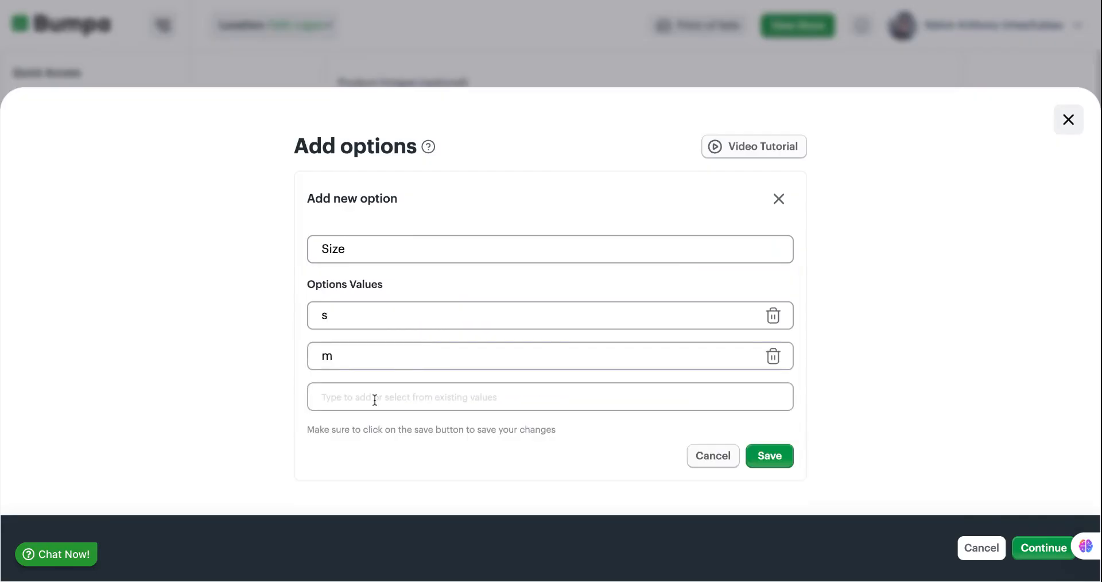
pyautogui.write('l')
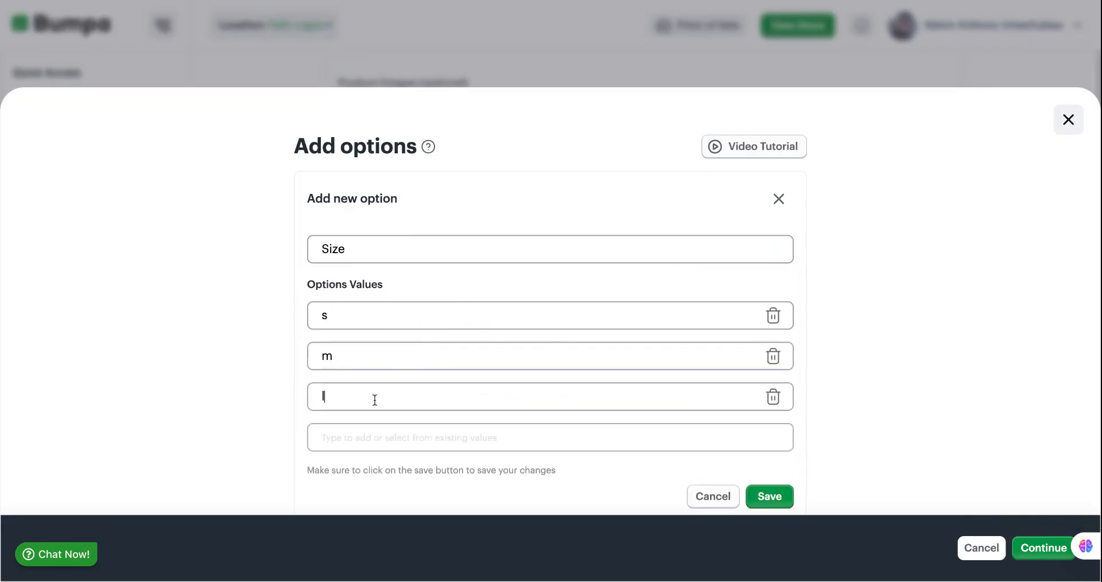
# Step: Add xl, xxl and xxxl as further values of the Size option
pyautogui.click(353, 439)
pyautogui.write('xl')
pyautogui.scroll(-2, 352, 440)
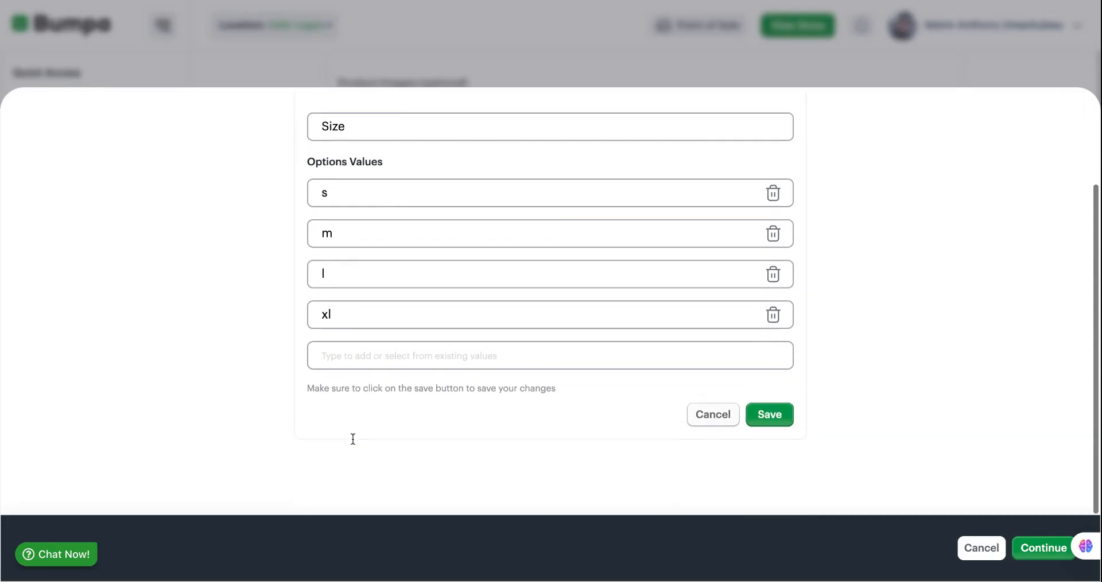
pyautogui.click(355, 348)
pyautogui.write('xxl')
pyautogui.click(344, 387)
pyautogui.write('xxx')
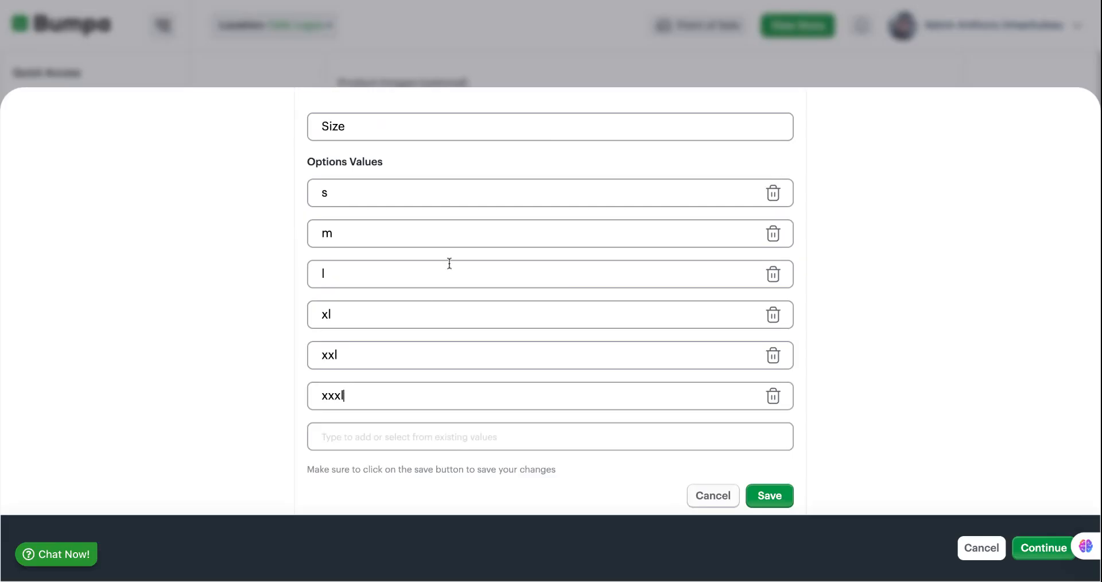
pyautogui.scroll(1, 453, 302)
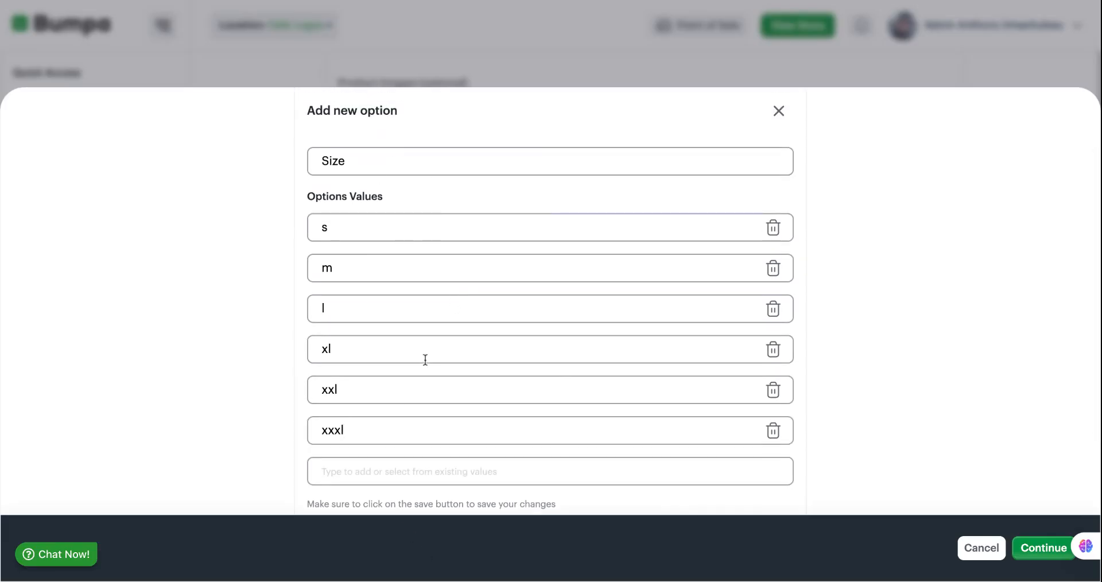
# Step: Save the Size option with its six values and proceed to choosing the variation combinations
pyautogui.scroll(-2, 419, 313)
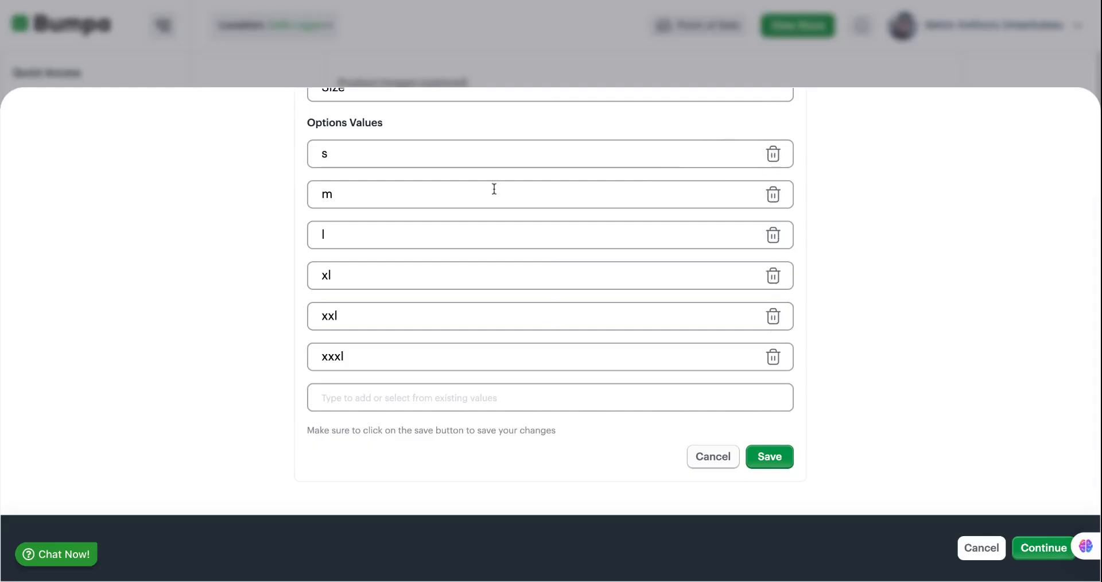
pyautogui.scroll(-1, 634, 356)
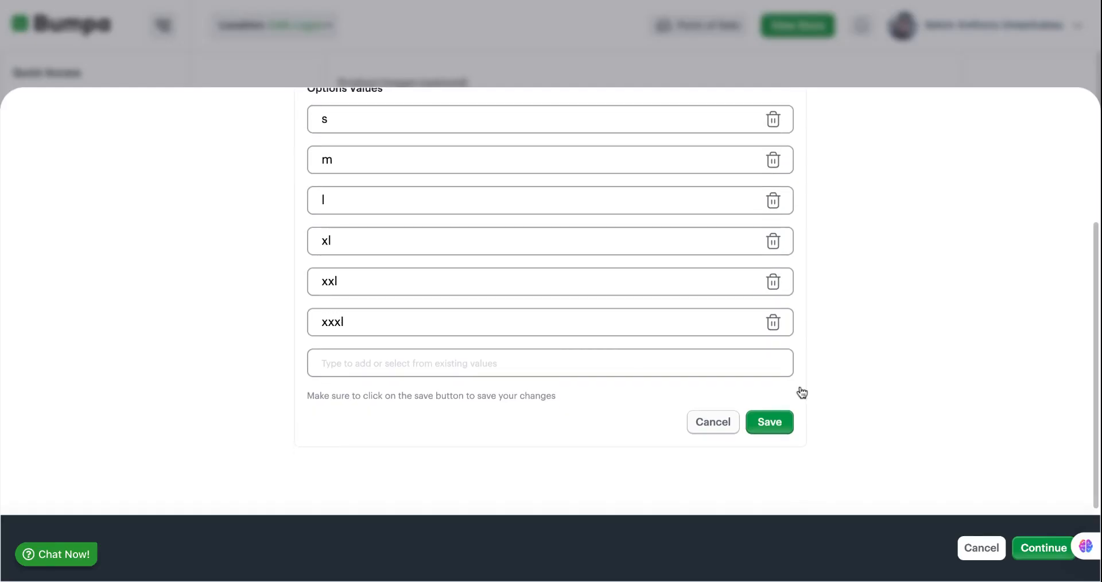
pyautogui.click(774, 430)
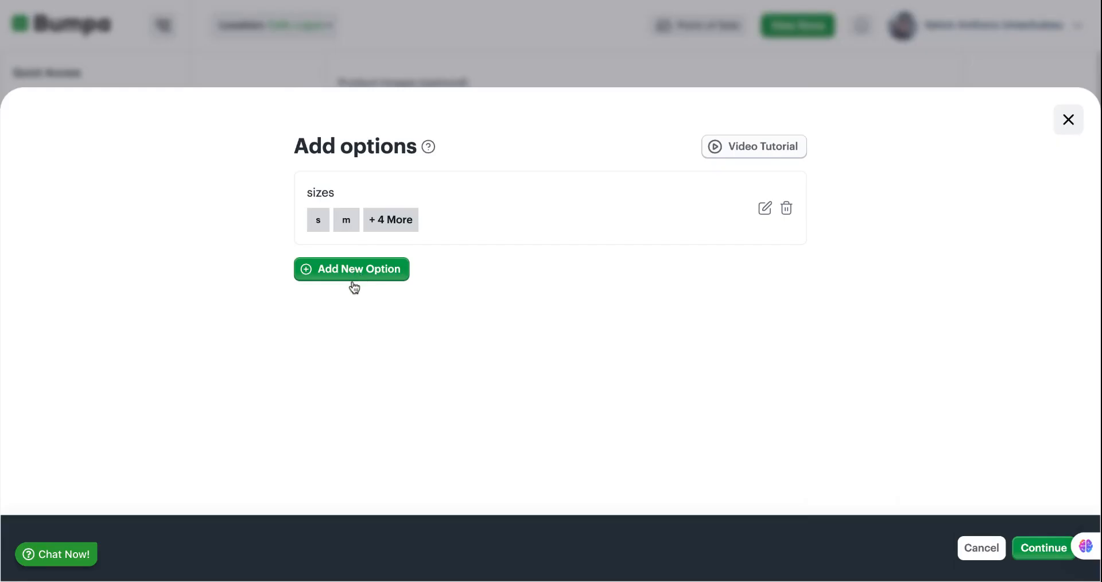
pyautogui.click(1028, 550)
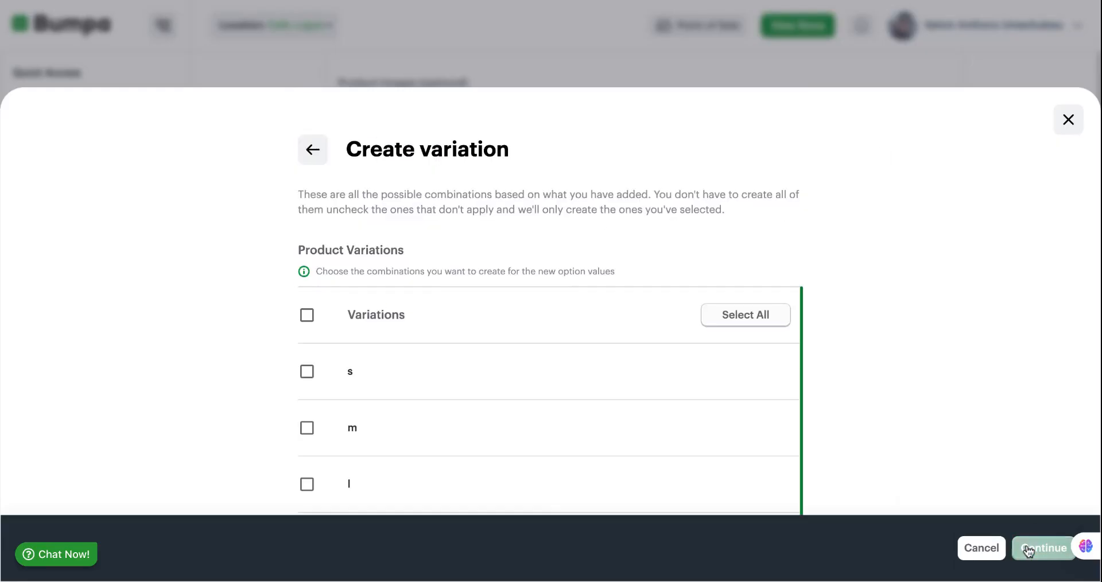
# Step: Select all size combinations from s to xxxl and continue to the variation details
pyautogui.scroll(-1, 816, 417)
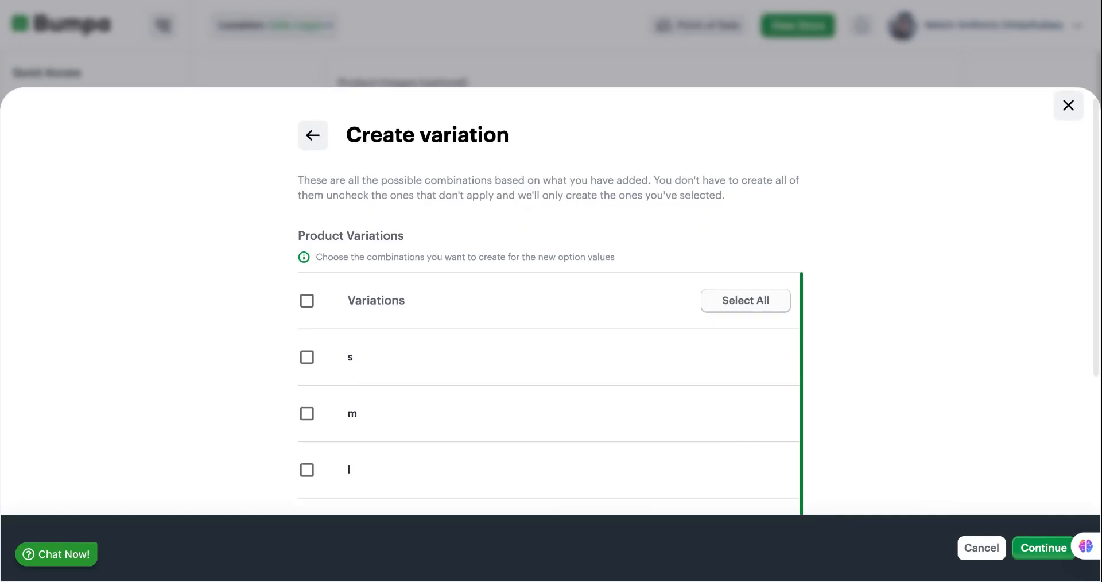
pyautogui.scroll(-2, 548, 390)
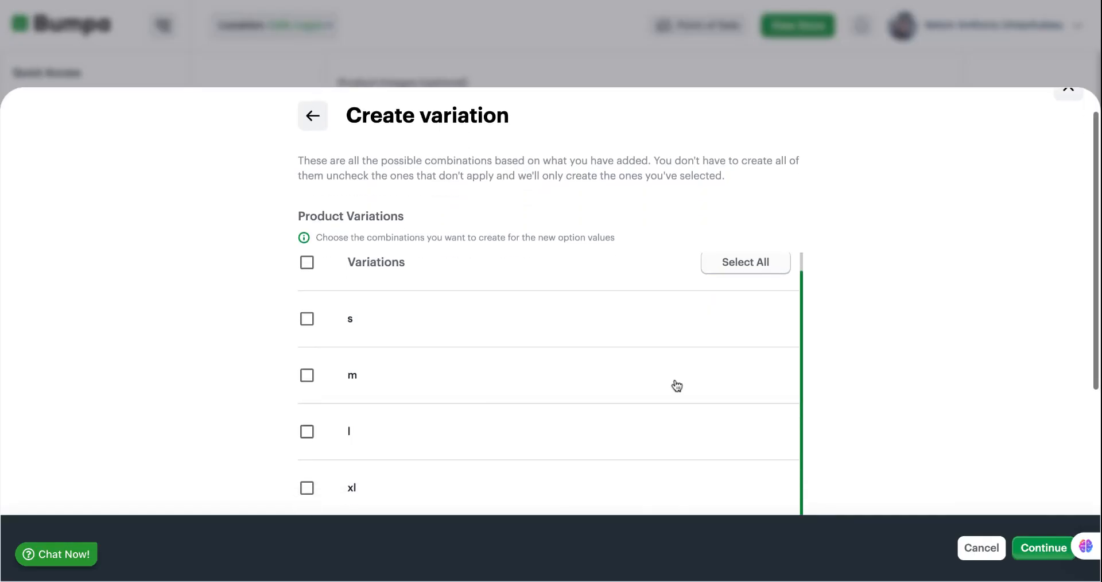
pyautogui.click(318, 267)
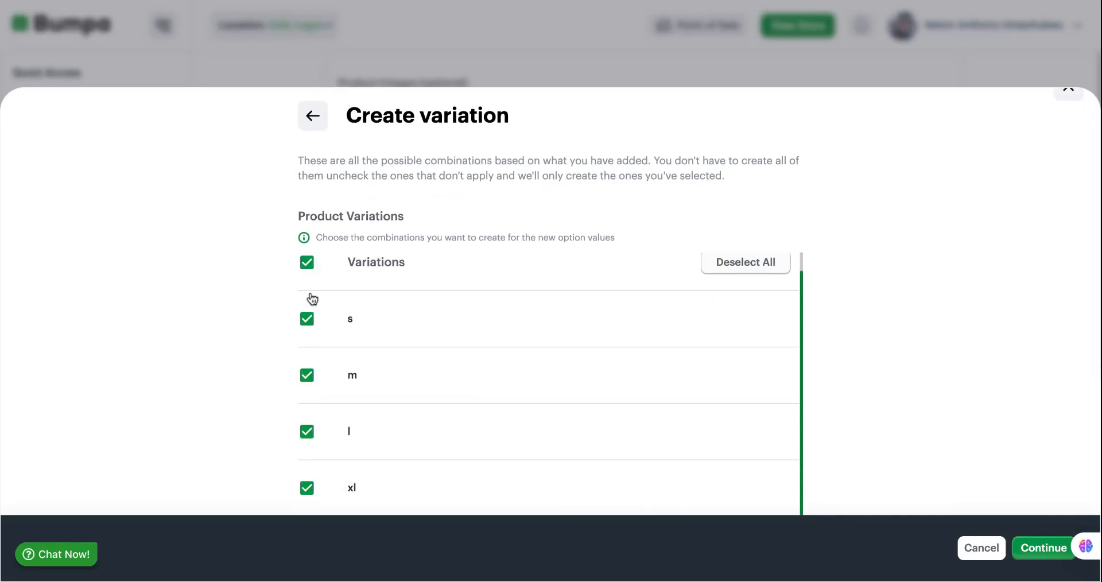
pyautogui.click(307, 262)
pyautogui.click(307, 261)
pyautogui.scroll(-2, 309, 298)
pyautogui.scroll(-2, 311, 312)
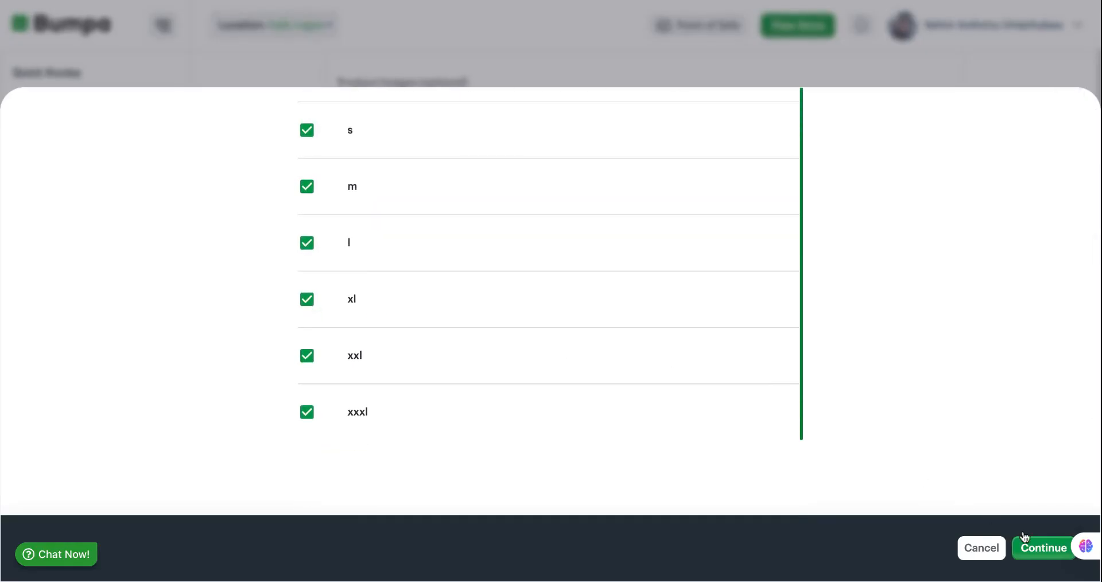
pyautogui.click(1040, 548)
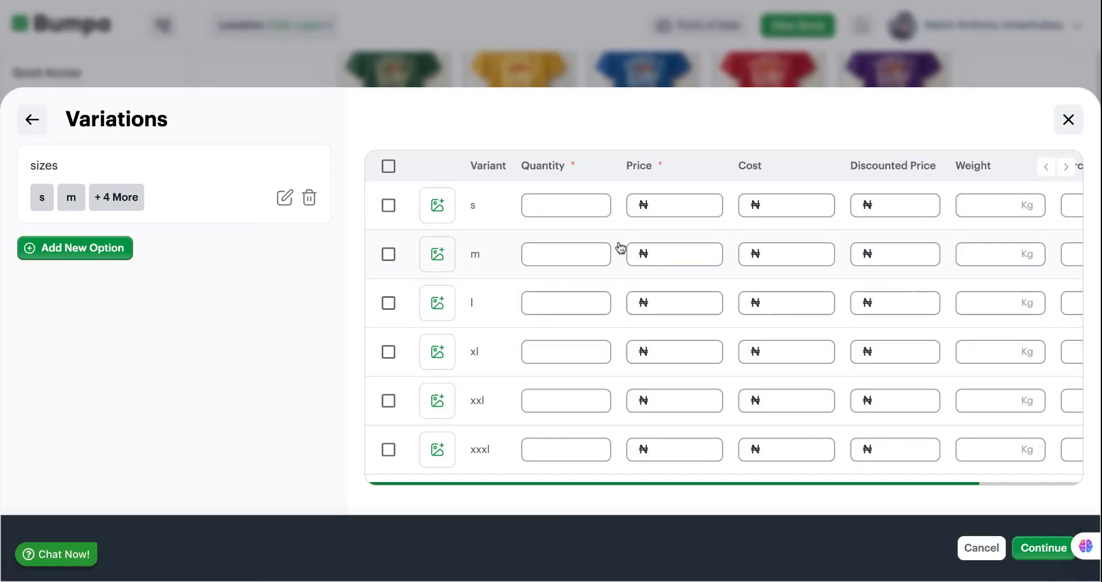
# Step: Select all size variants and set their quantity to 20 in bulk
pyautogui.hscroll(1, 670, 315)
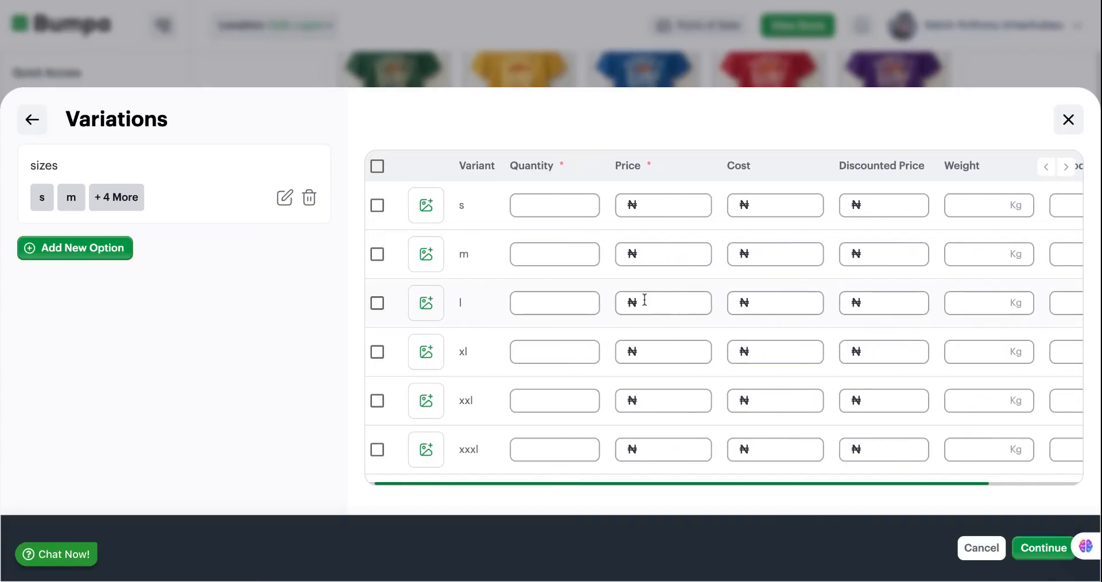
pyautogui.hscroll(-1, 476, 175)
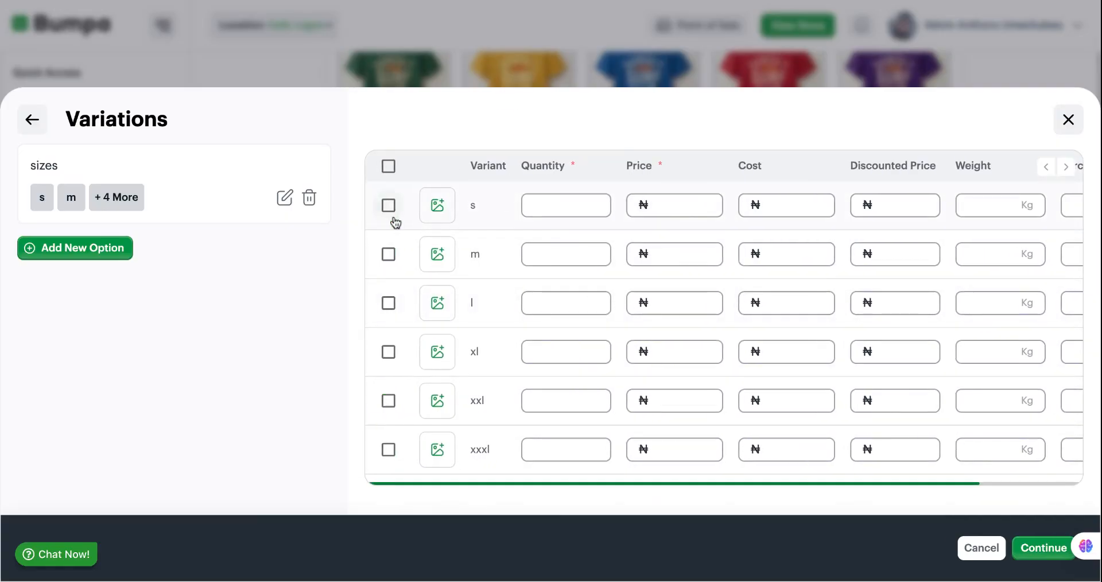
pyautogui.click(390, 167)
pyautogui.hscroll(1, 522, 267)
pyautogui.click(491, 181)
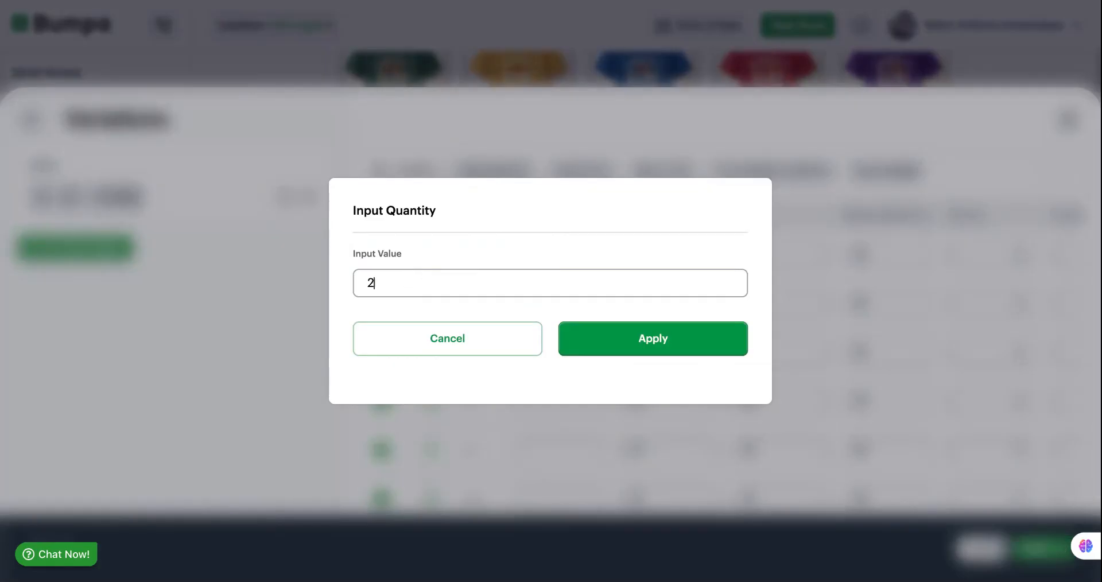
pyautogui.click(601, 331)
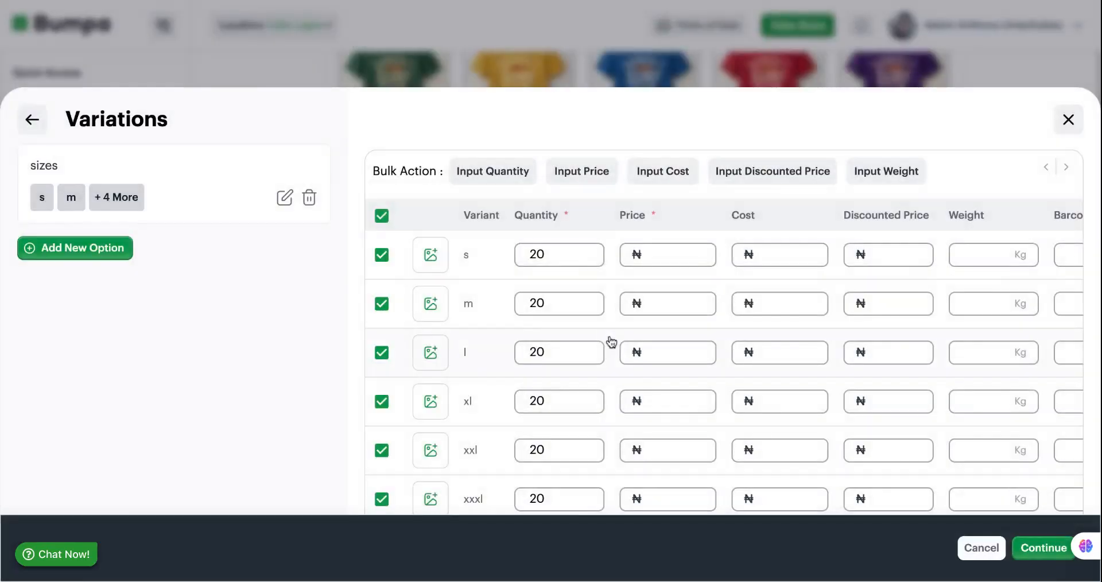
# Step: Set the quantity of the s variant alone to 15
pyautogui.scroll(-2, 576, 265)
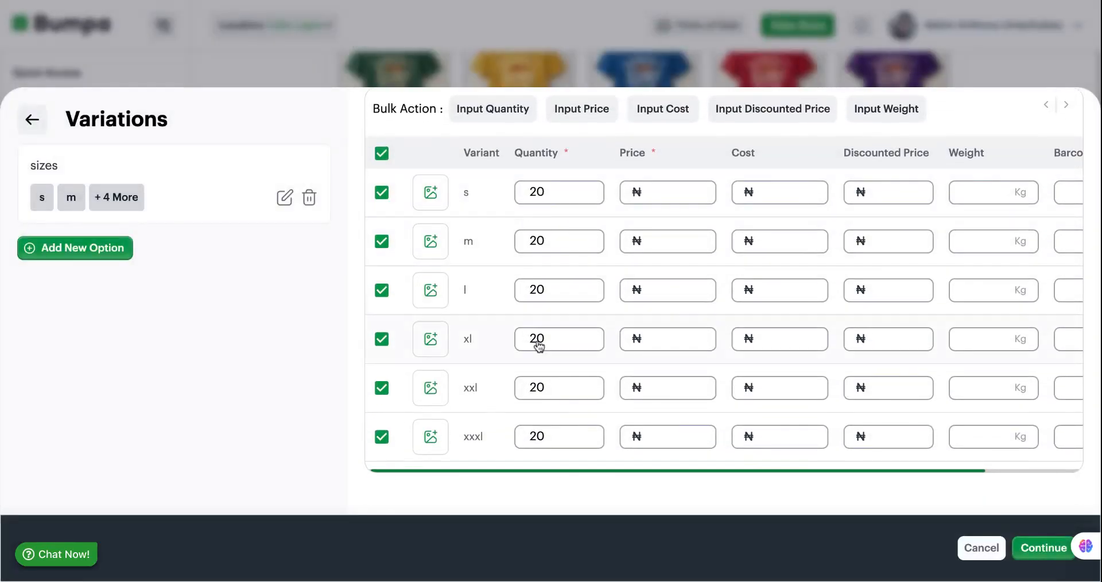
pyautogui.scroll(2, 551, 428)
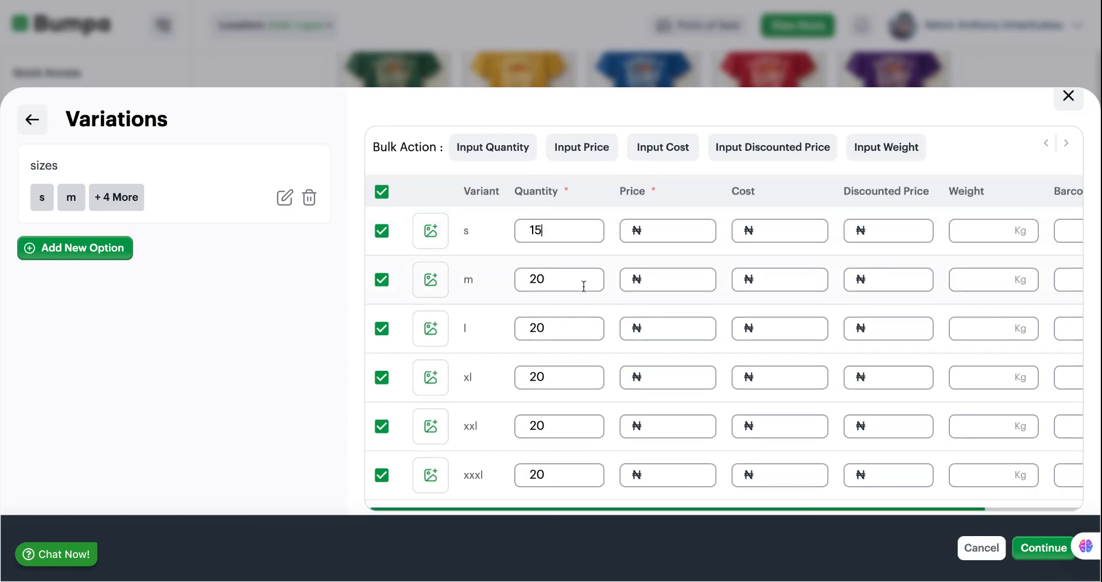
pyautogui.scroll(-1, 583, 287)
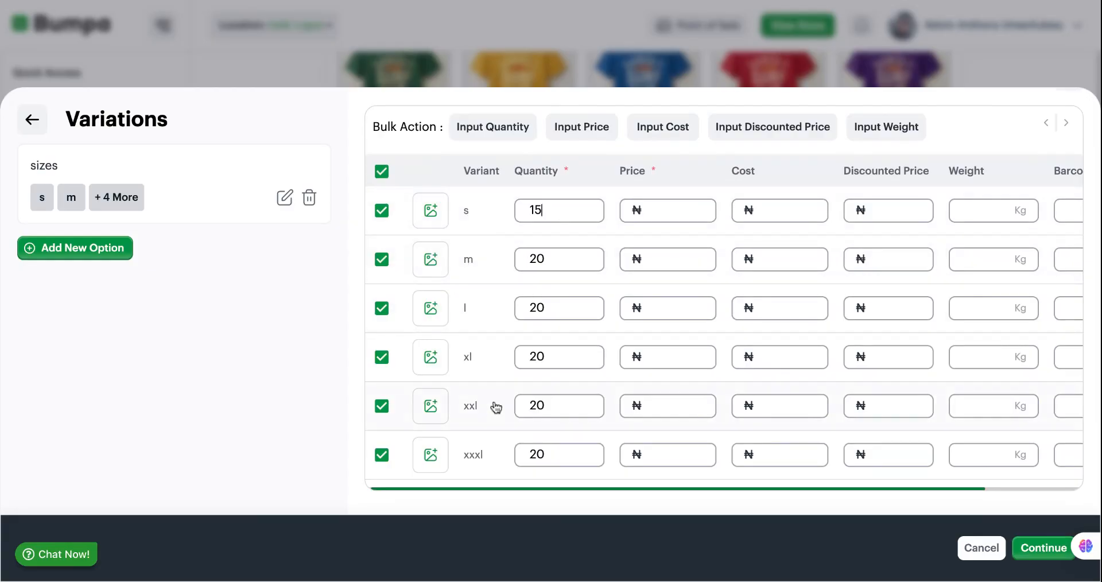
# Step: Apply a price of ₦5,000 to all selected variants in bulk
pyautogui.scroll(1, 554, 295)
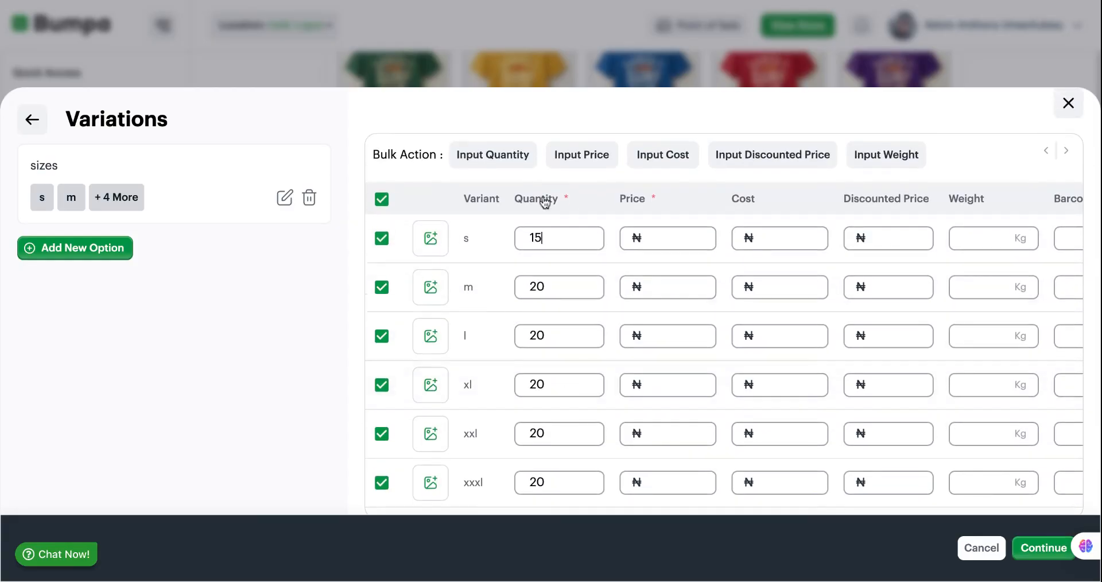
pyautogui.click(569, 160)
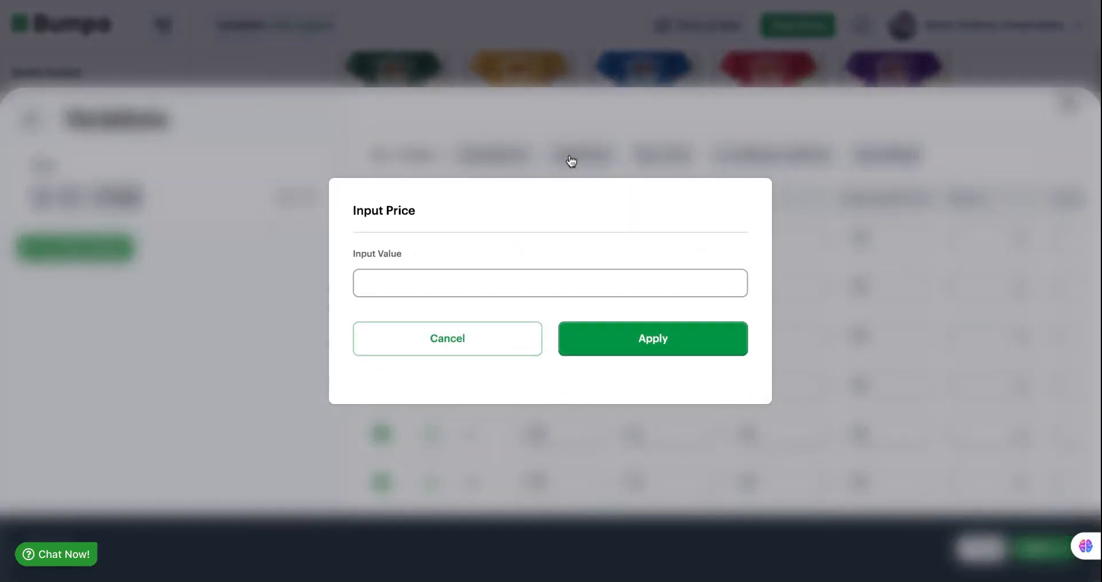
pyautogui.write('5,000')
pyautogui.click(602, 339)
pyautogui.scroll(-1, 604, 339)
# Step: Set the price of the m variant alone to ₦15,000
pyautogui.scroll(-1, 604, 340)
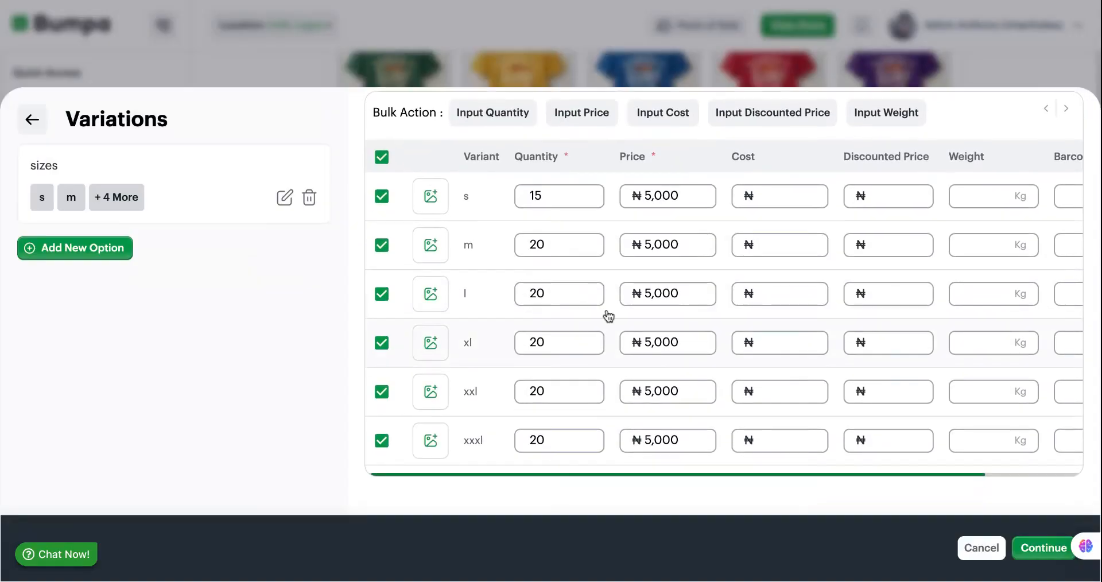
pyautogui.click(646, 244)
pyautogui.write('1')
pyautogui.hscroll(1, 711, 277)
# Step: Apply a cost of ₦3,000 to all selected variants in bulk
pyautogui.scroll(1, 710, 277)
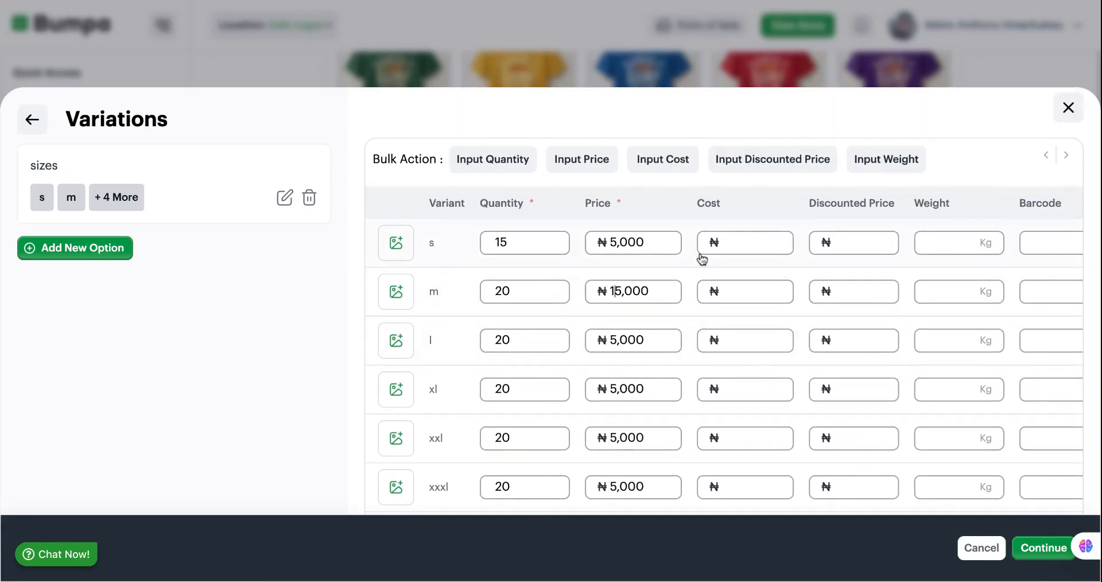
pyautogui.click(668, 165)
pyautogui.click(477, 277)
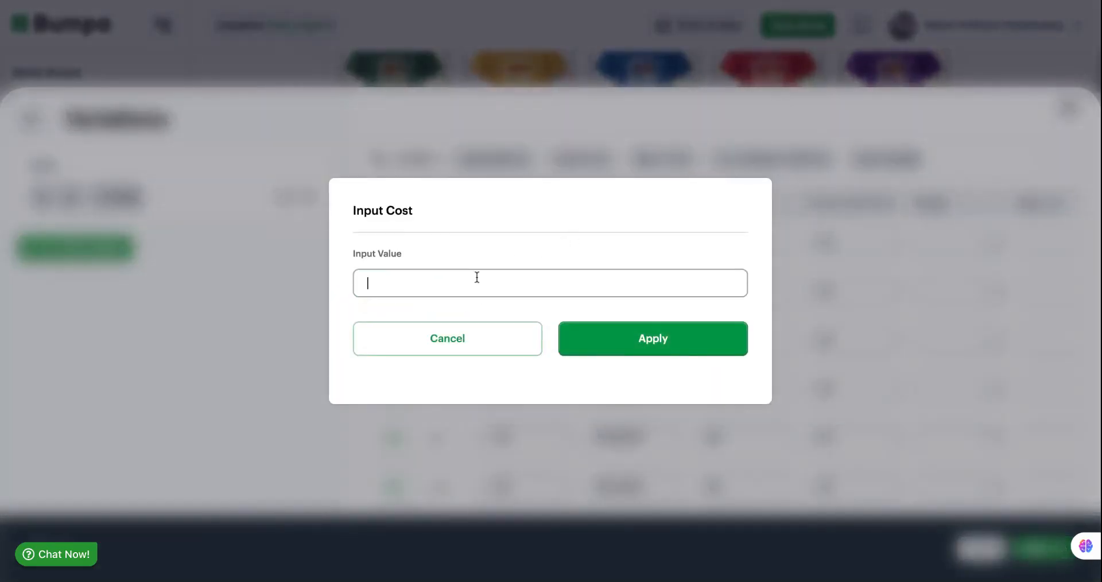
pyautogui.write('3,000')
pyautogui.click(568, 336)
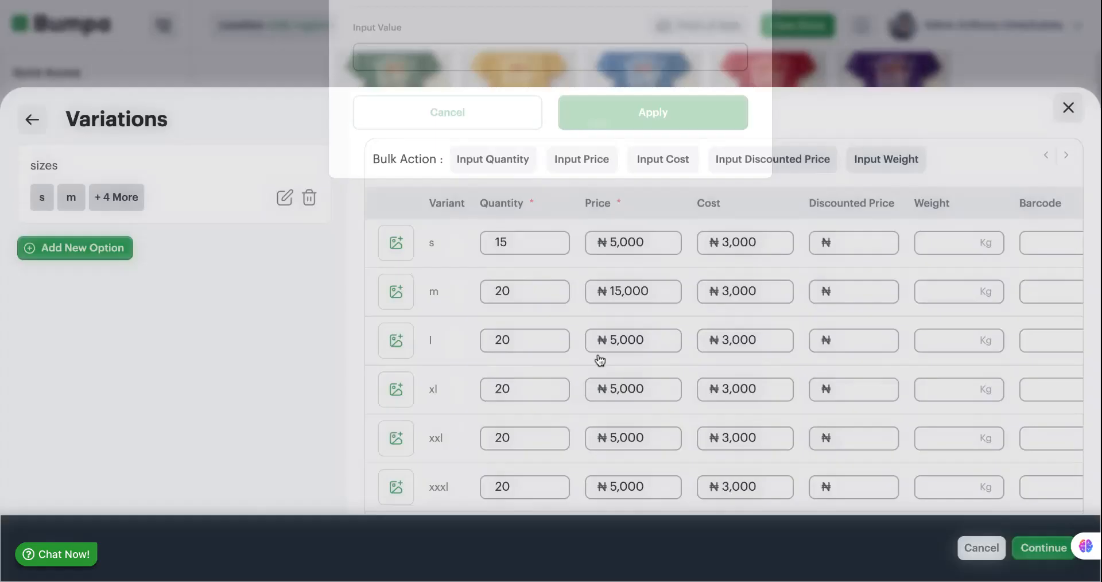
# Step: Apply a discounted price of ₦4,000 to all selected variants in bulk
pyautogui.hscroll(2, 618, 307)
pyautogui.hscroll(1, 617, 306)
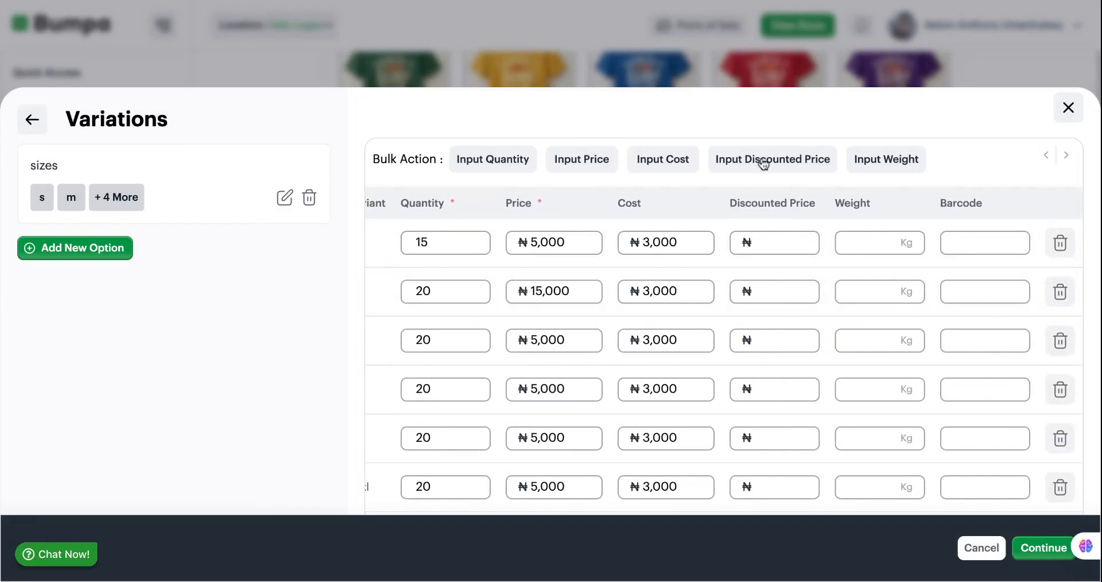
pyautogui.click(763, 161)
pyautogui.write('4,000')
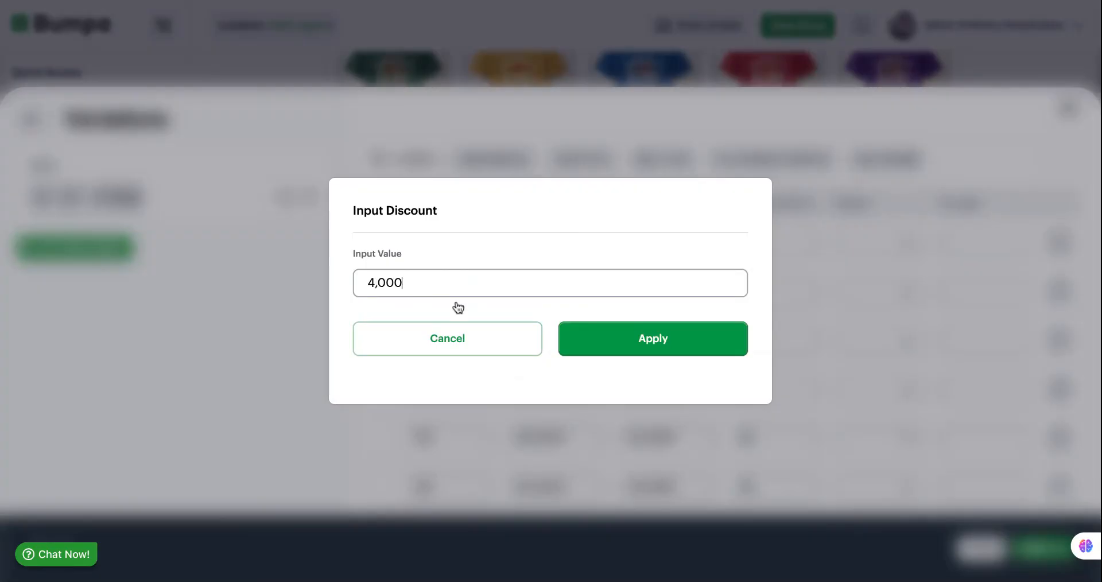
pyautogui.click(597, 333)
# Step: Set the discounted price of the m variant alone to ₦14,000
pyautogui.scroll(-1, 597, 331)
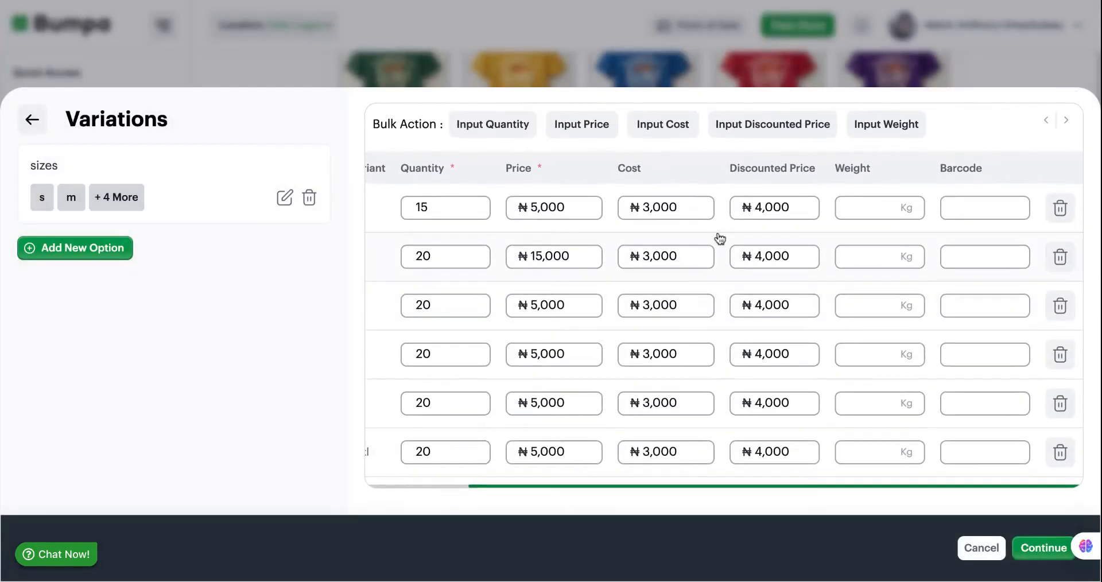
pyautogui.click(757, 258)
pyautogui.write('1')
# Step: Apply a weight of 0.05 kg to all selected variants in bulk
pyautogui.scroll(1, 887, 304)
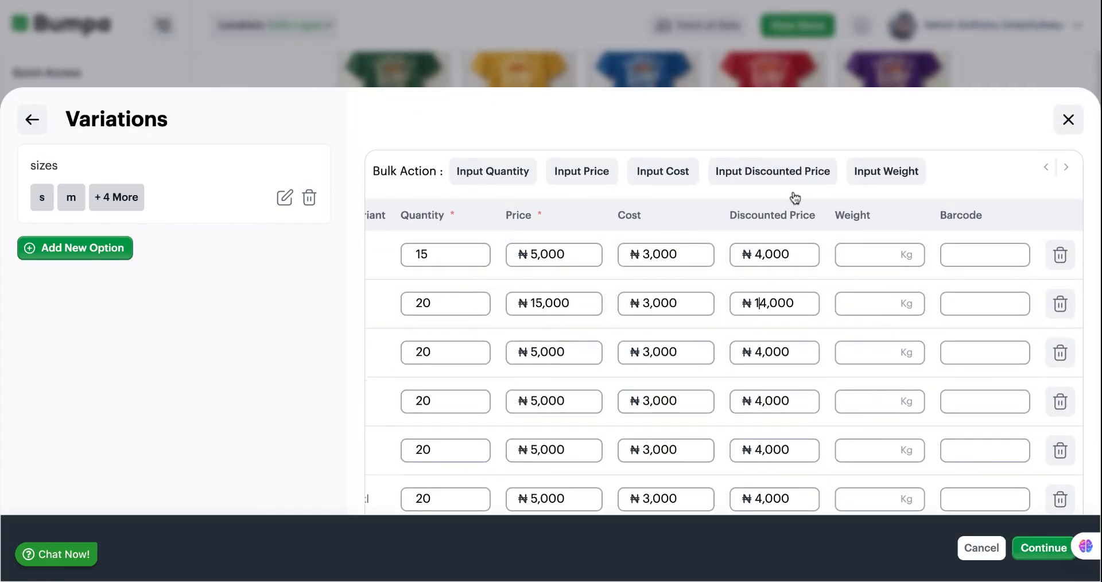
pyautogui.click(878, 178)
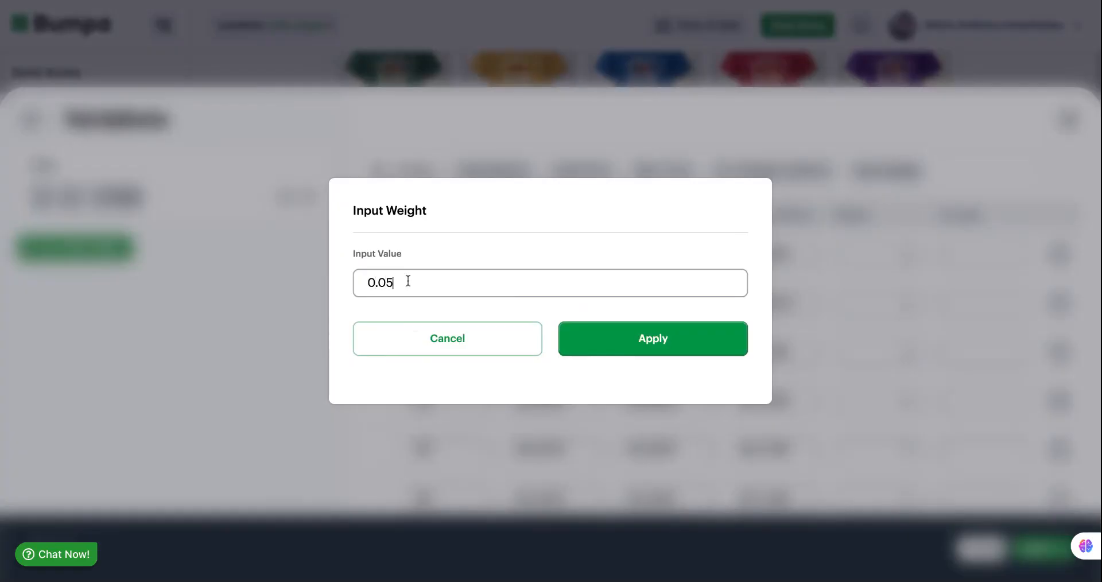
pyautogui.click(590, 347)
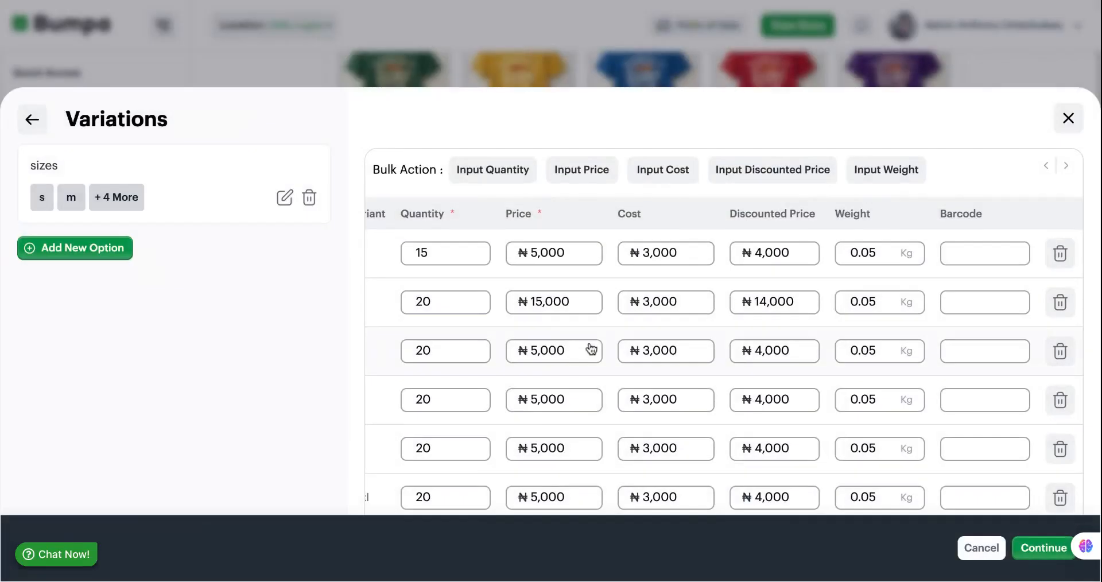
pyautogui.scroll(-1, 604, 338)
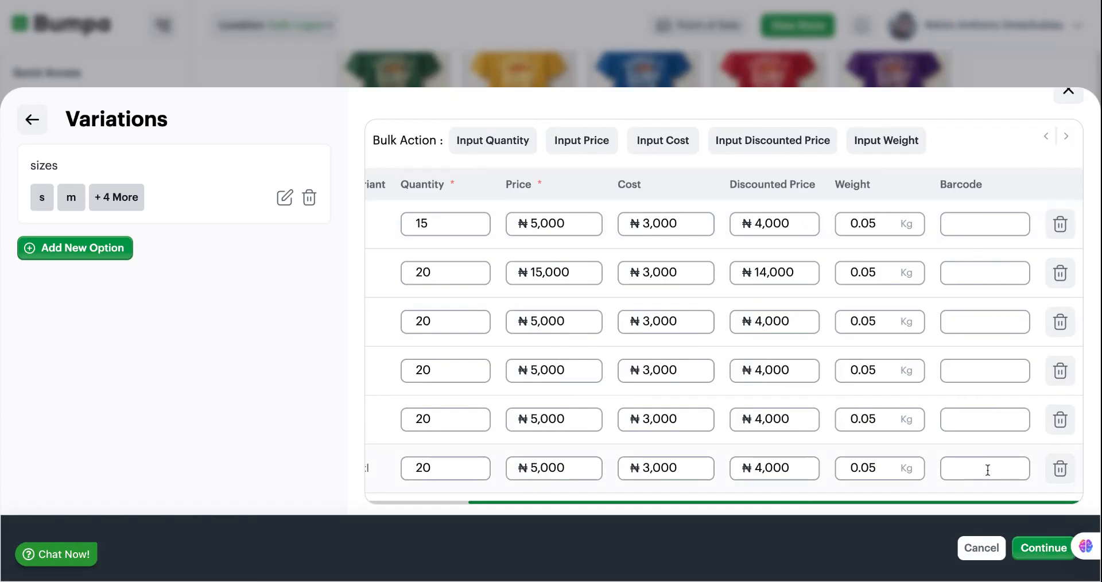
pyautogui.scroll(-1, 953, 445)
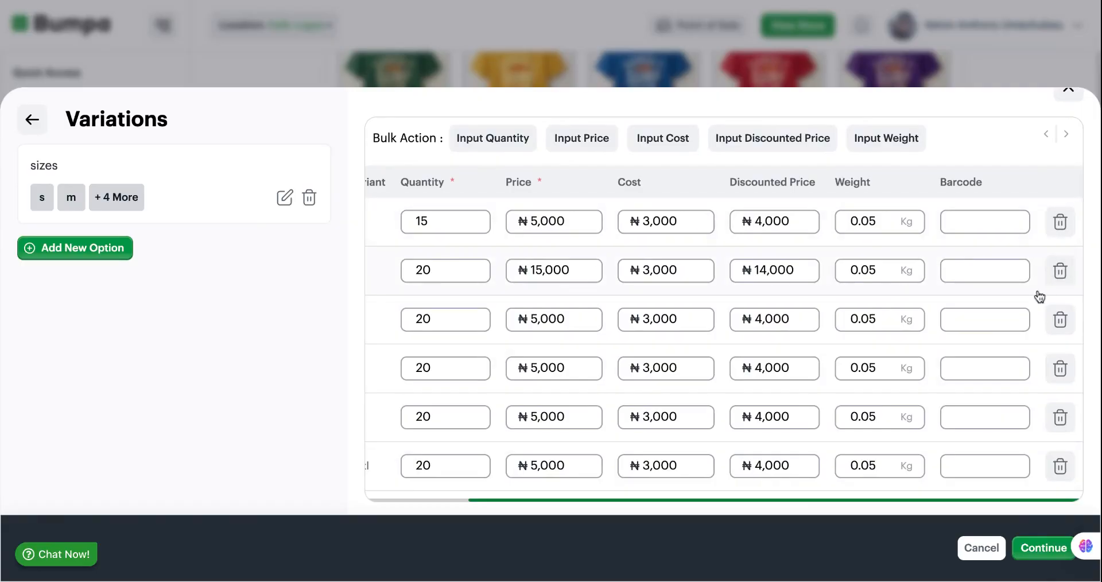
# Step: Assign the existing green T-shirt picture as the image of the s variant
pyautogui.hscroll(-2, 918, 316)
pyautogui.hscroll(-1, 924, 313)
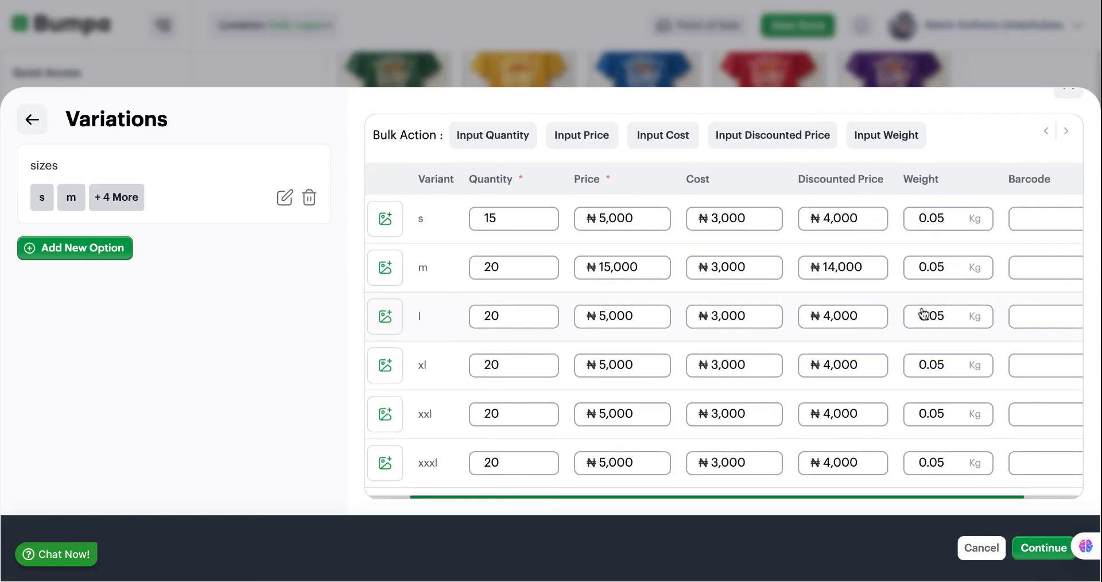
pyautogui.scroll(-1, 923, 314)
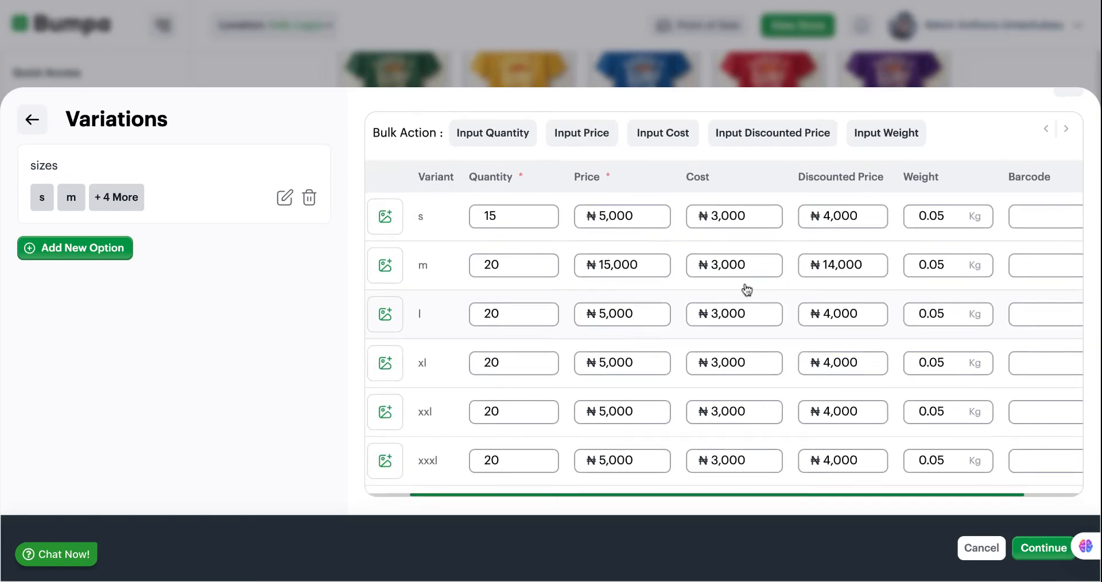
pyautogui.click(386, 220)
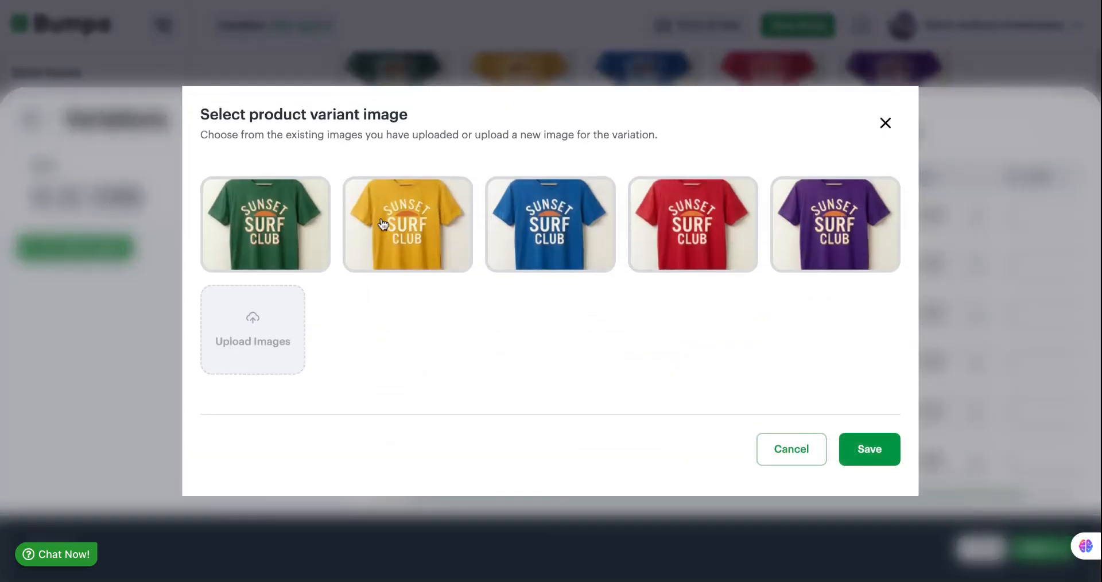
pyautogui.click(291, 233)
pyautogui.click(880, 459)
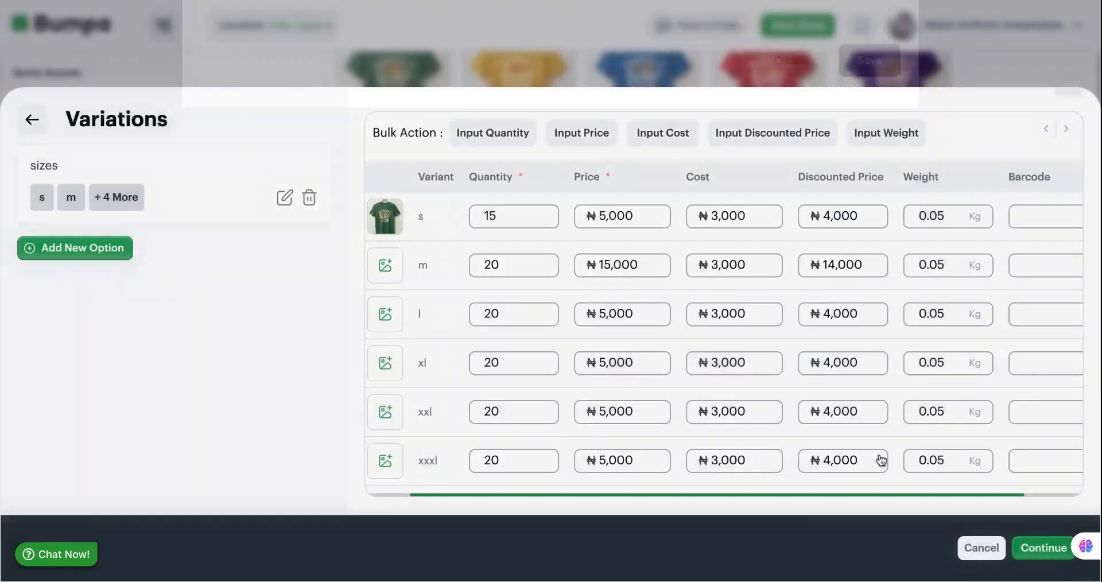
# Step: Assign the existing yellow T-shirt picture to the m variant and the blue one to the l variant
pyautogui.click(396, 277)
pyautogui.click(419, 238)
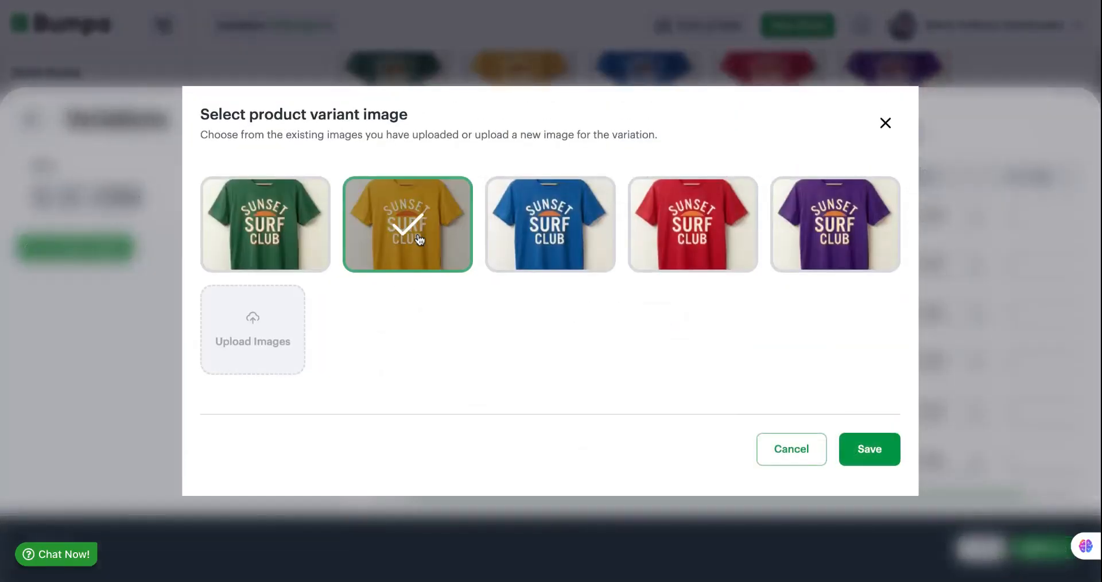
pyautogui.click(859, 450)
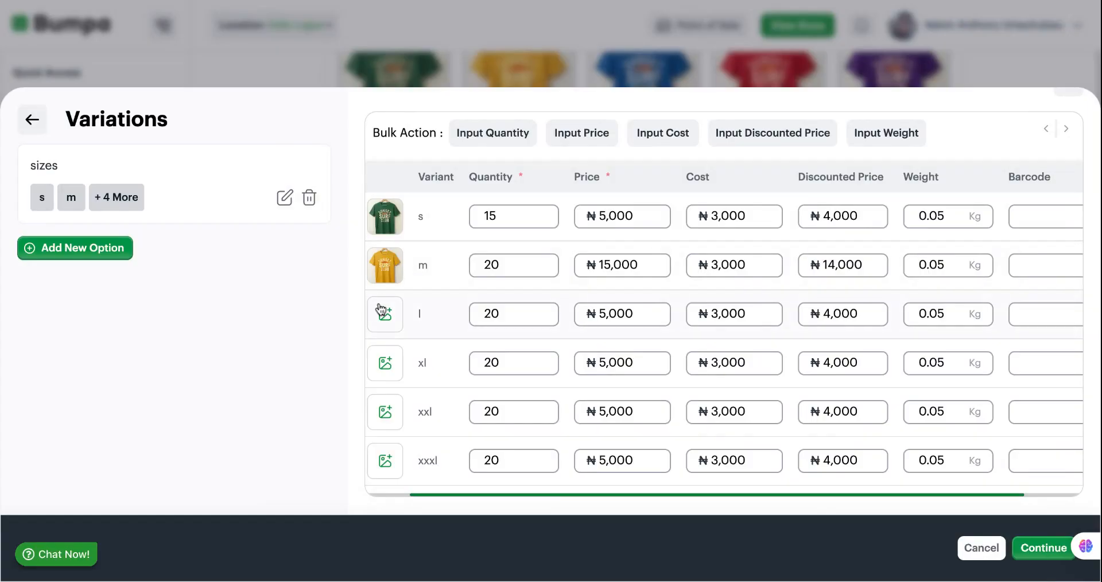
pyautogui.click(380, 310)
pyautogui.click(549, 225)
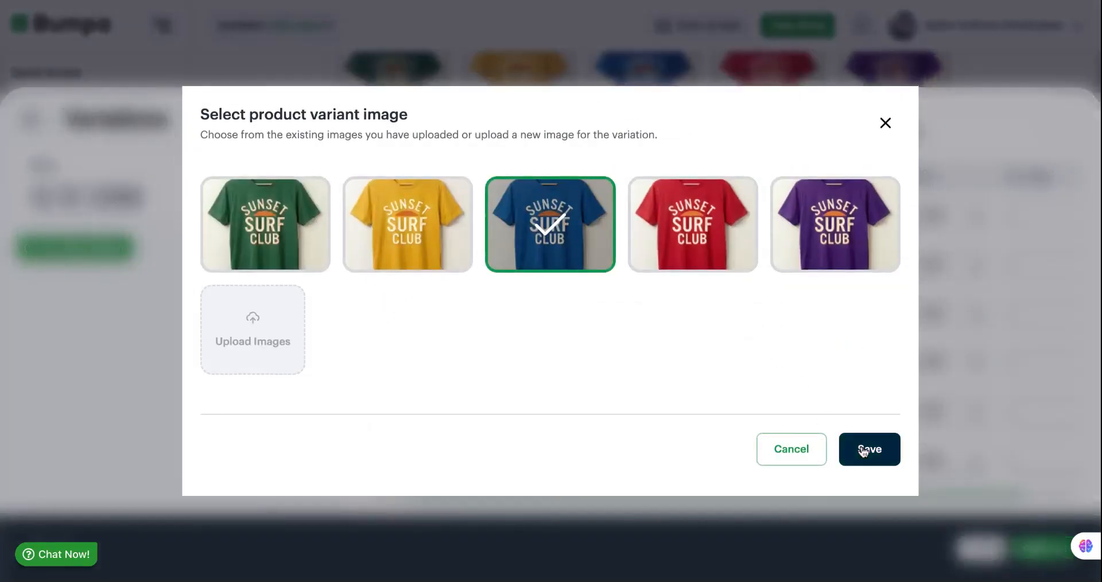
pyautogui.click(862, 452)
# Step: Assign the existing red T-shirt picture as the image of the xl variant
pyautogui.click(381, 359)
pyautogui.click(694, 232)
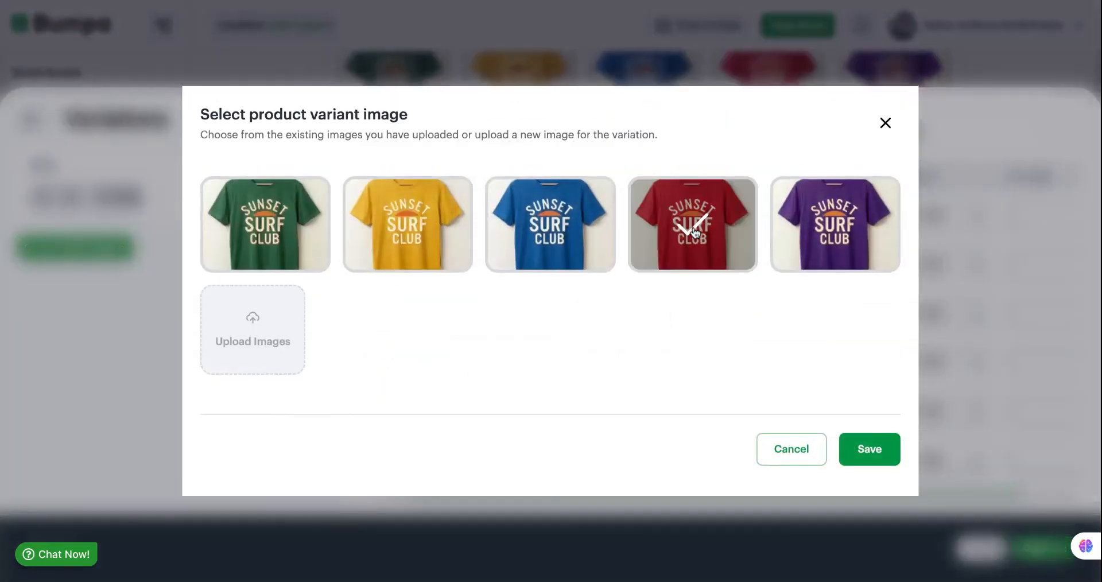
pyautogui.click(851, 456)
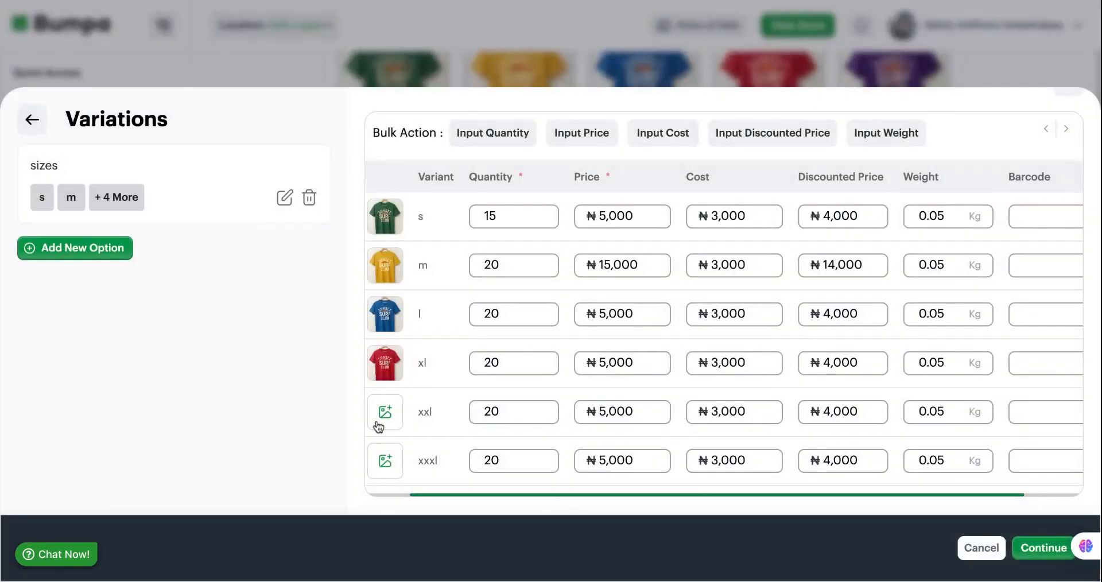
# Step: Assign the existing purple T-shirt picture to both the xxl and xxxl variants
pyautogui.click(378, 426)
pyautogui.click(834, 225)
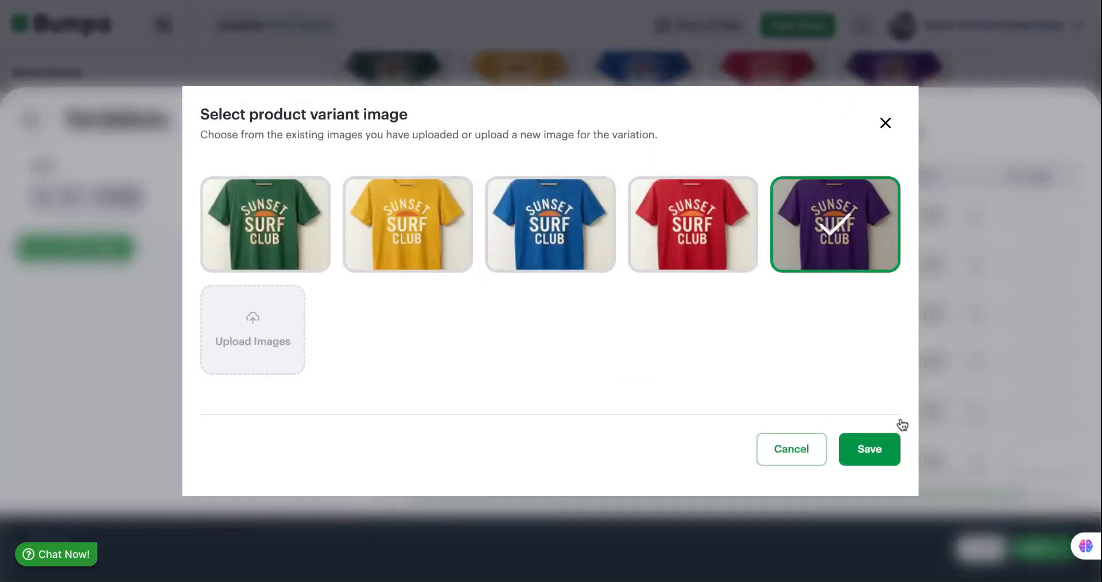
pyautogui.click(867, 453)
pyautogui.click(395, 472)
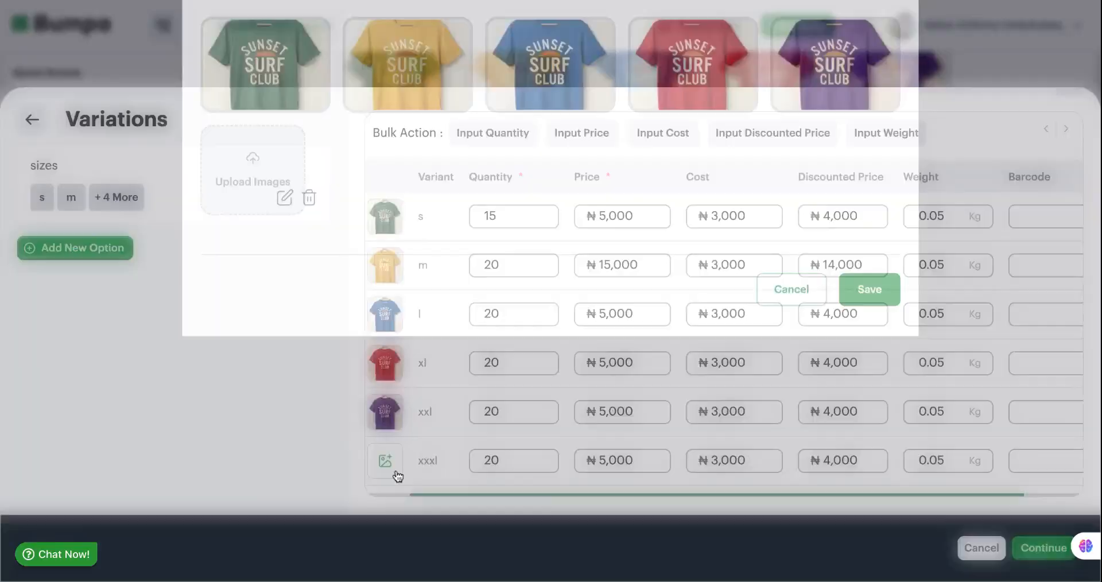
pyautogui.click(869, 451)
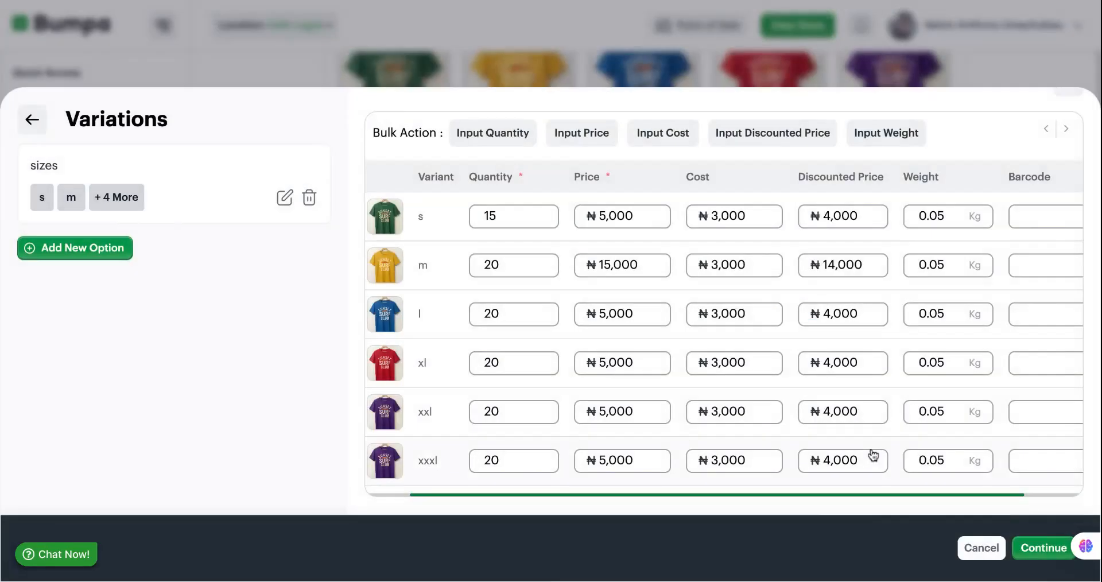
# Step: Accept the completed size variations and review them in the product form's variations table
pyautogui.scroll(-2, 734, 315)
pyautogui.scroll(1, 767, 402)
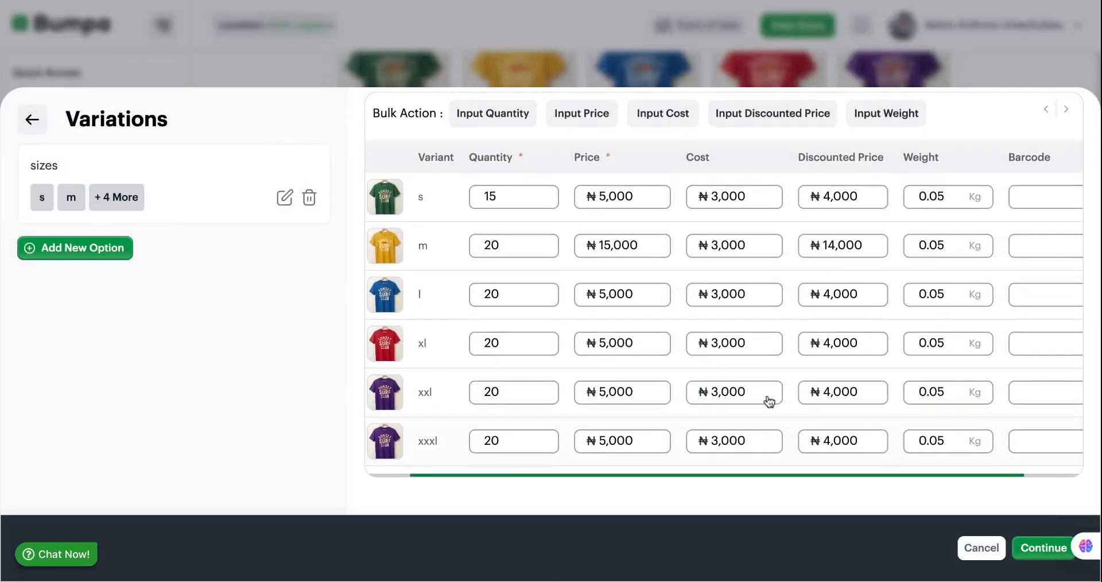
pyautogui.click(1031, 548)
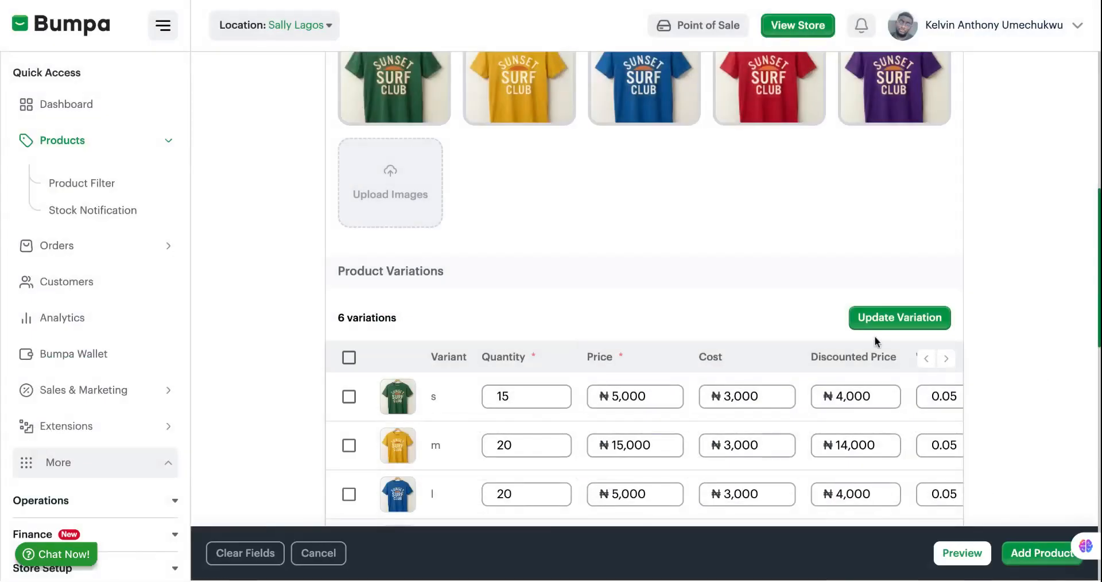
pyautogui.scroll(-3, 770, 380)
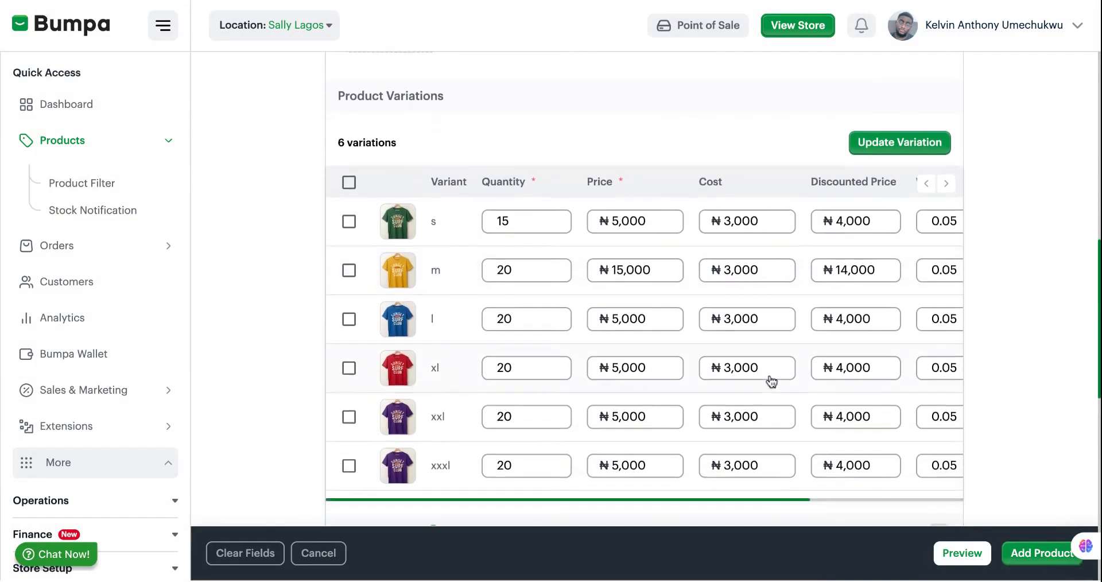
pyautogui.scroll(-1, 771, 381)
pyautogui.scroll(1, 772, 381)
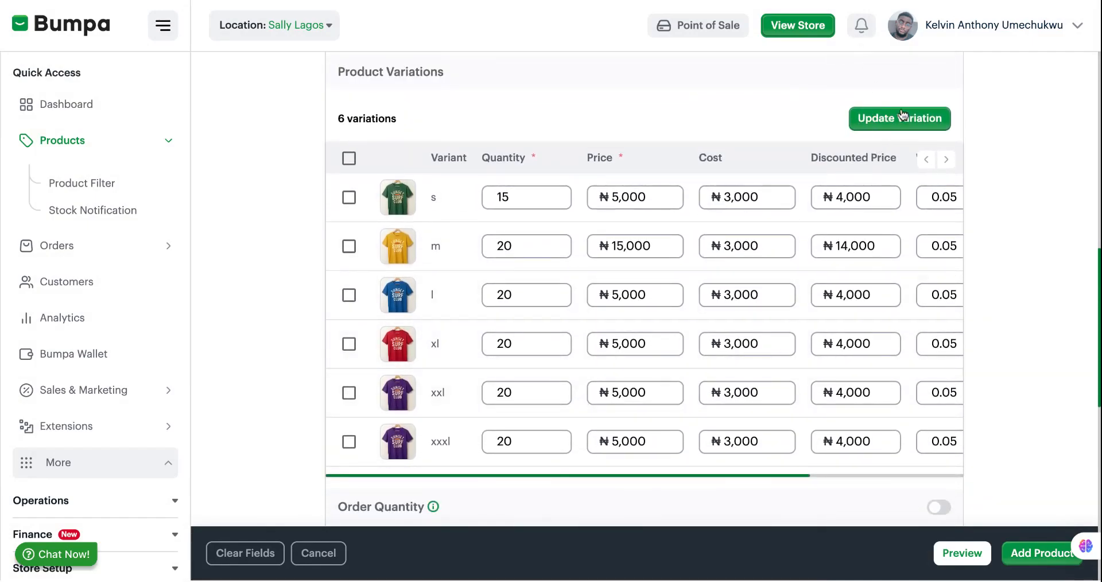
pyautogui.click(898, 120)
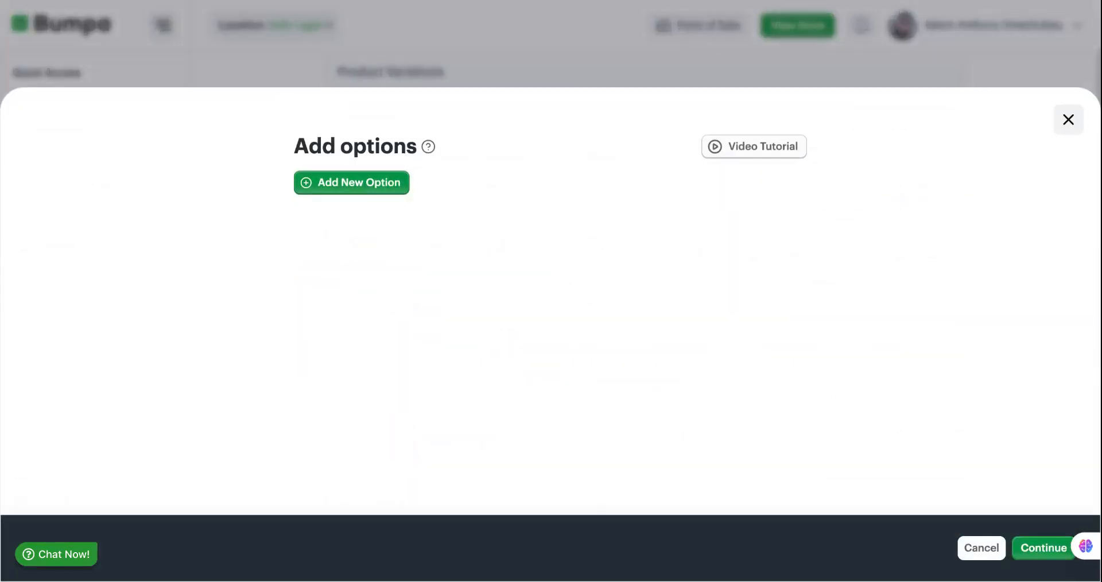
pyautogui.click(1067, 120)
pyautogui.click(610, 405)
# Step: Turn on order quantity limits for the product's variants
pyautogui.scroll(-1, 634, 376)
pyautogui.scroll(-5, 669, 341)
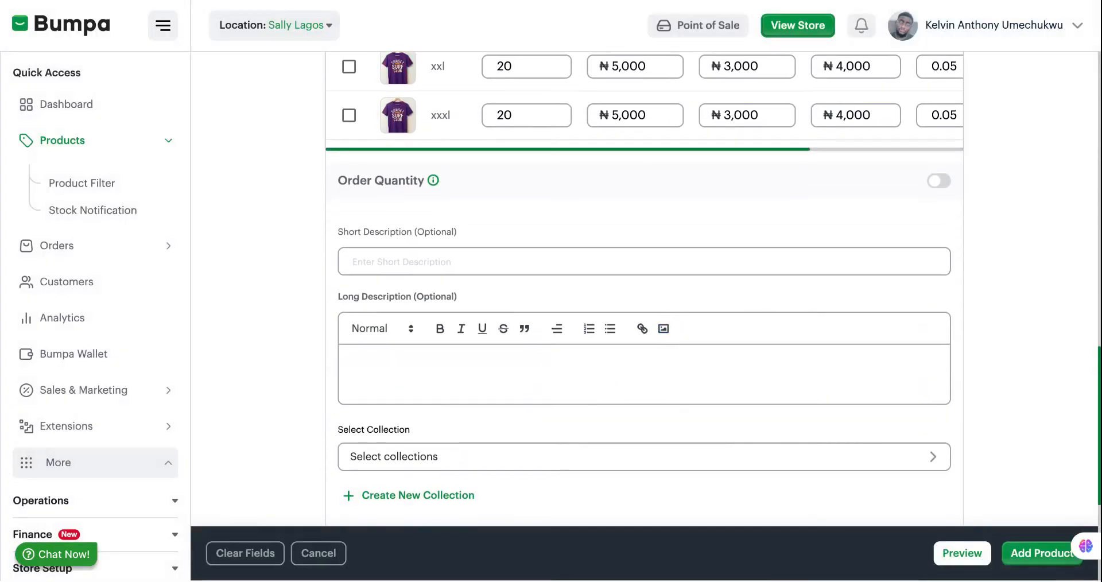
pyautogui.scroll(1, 644, 275)
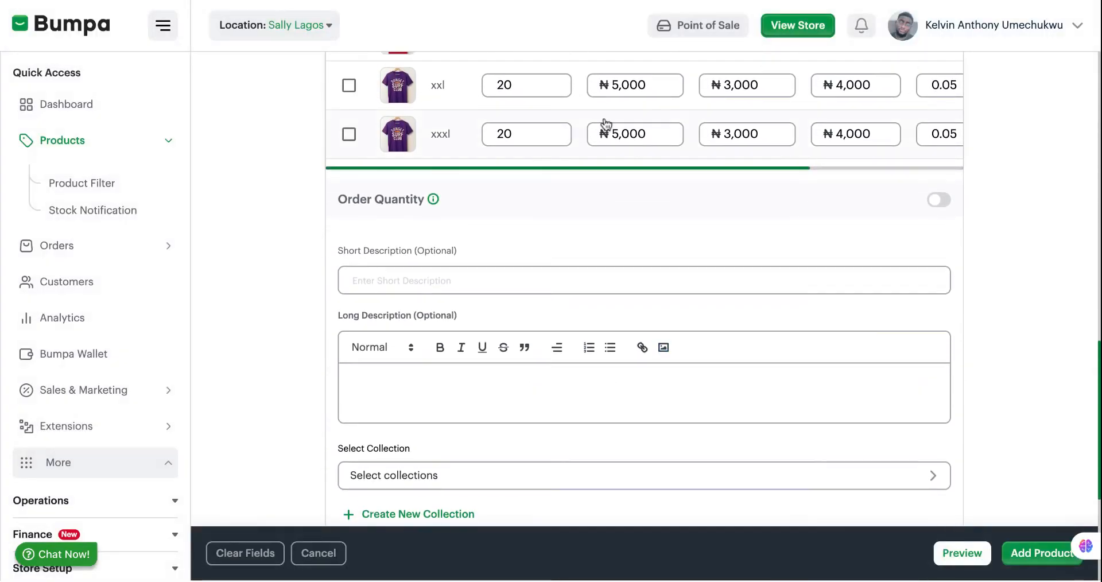
pyautogui.click(940, 201)
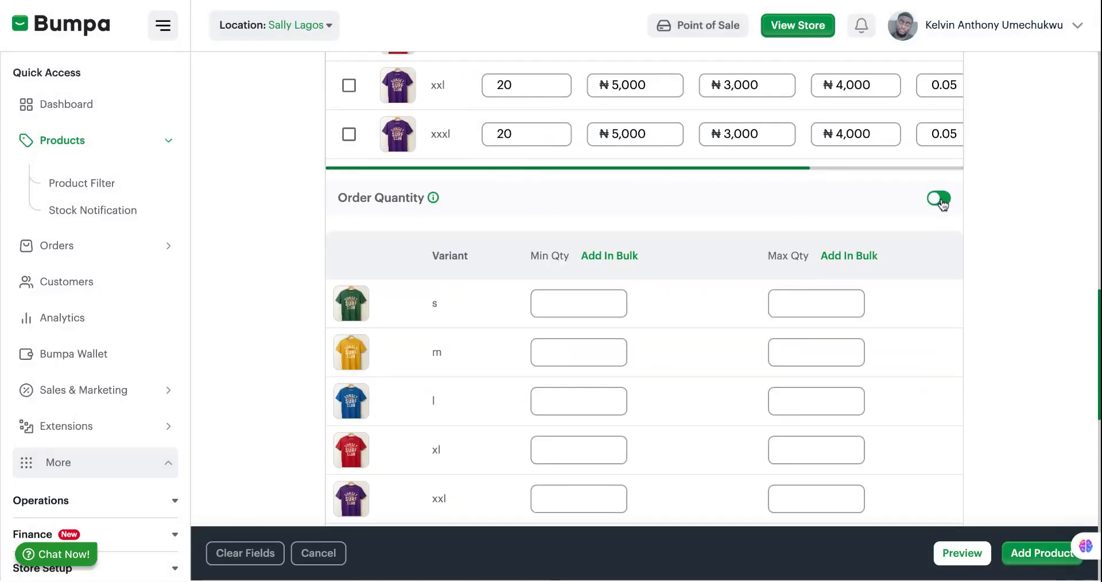
# Step: Set the minimum order quantity to 3 for all variants in bulk, except 2 for the l variant
pyautogui.scroll(-2, 941, 204)
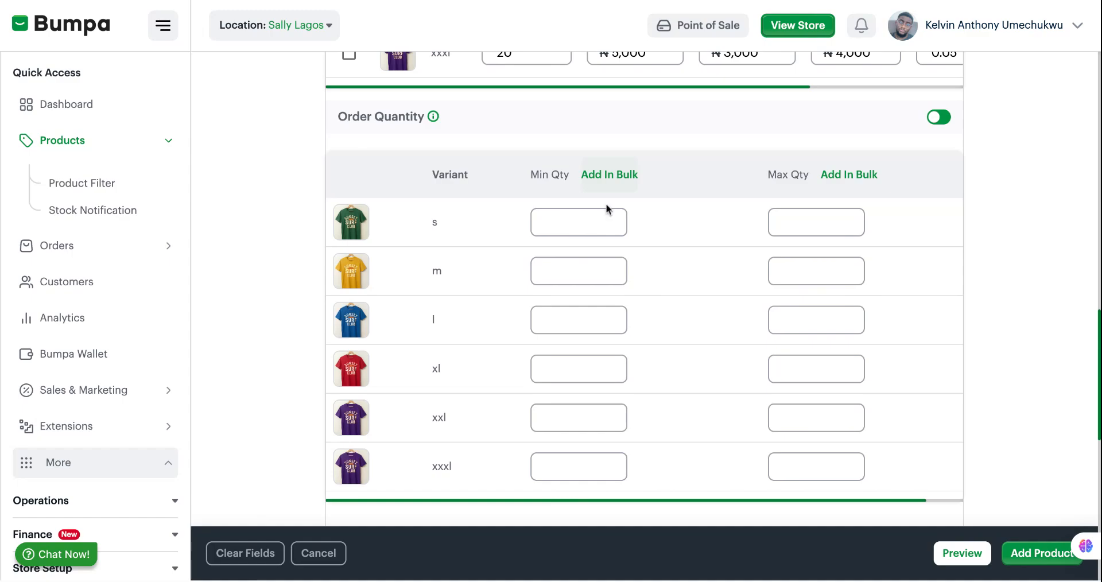
pyautogui.scroll(-1, 578, 270)
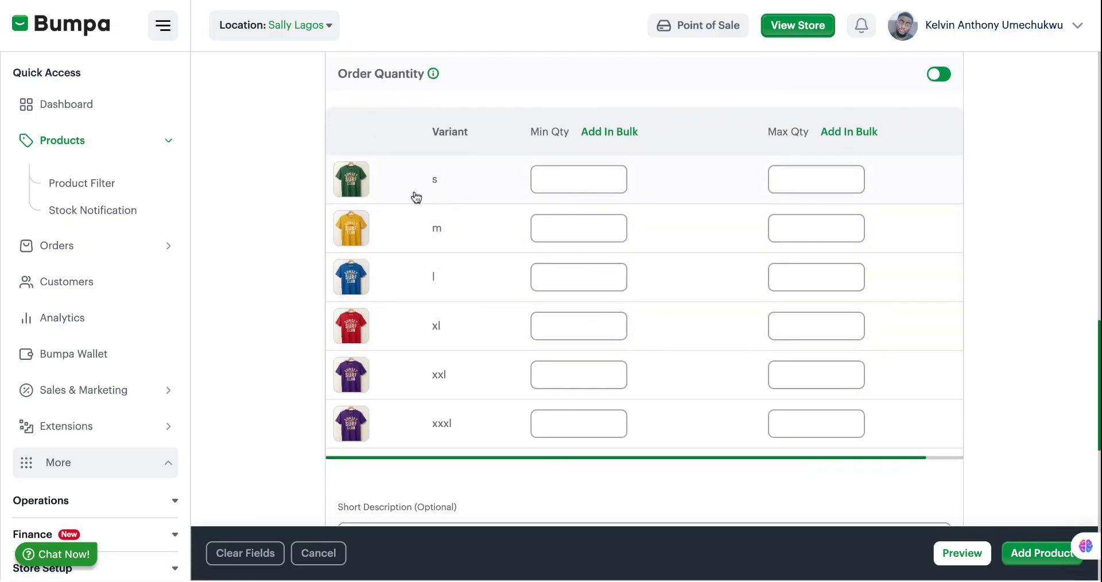
pyautogui.click(560, 181)
pyautogui.click(610, 136)
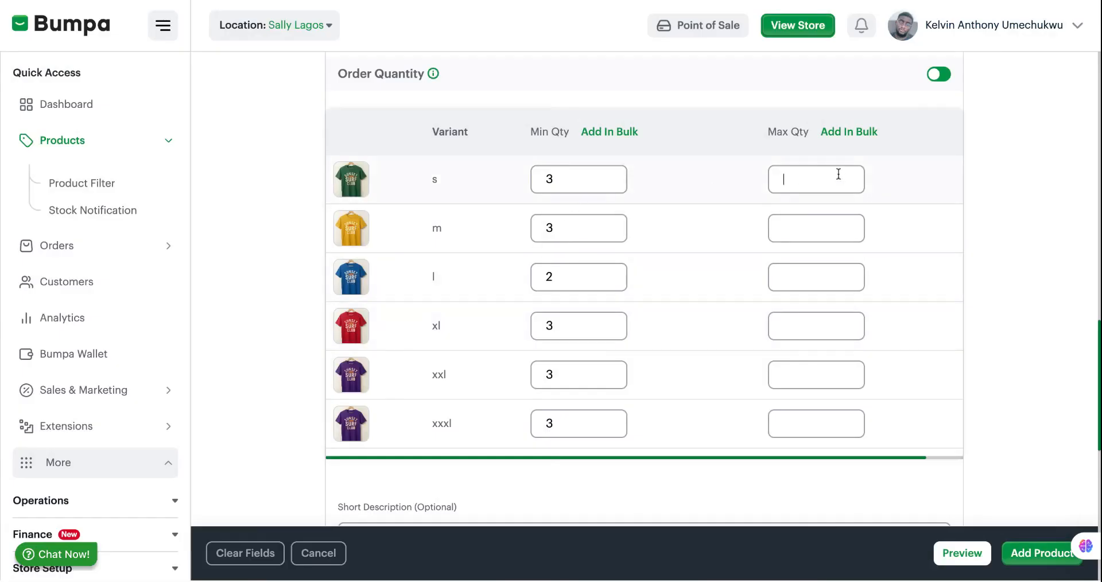
# Step: Apply a maximum order quantity of 10 to all variants in bulk
pyautogui.click(858, 133)
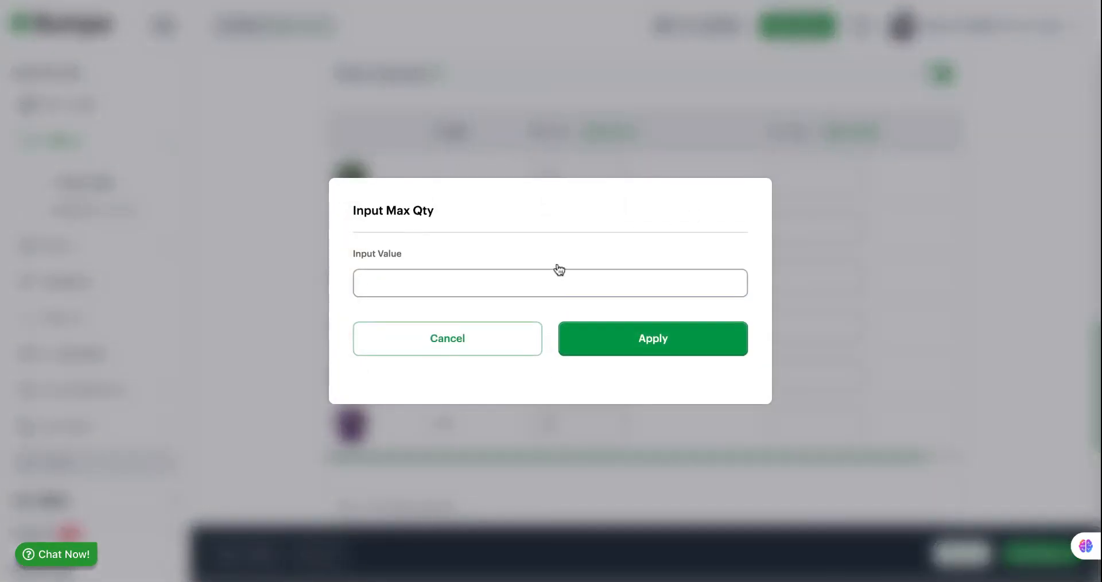
pyautogui.write('10')
pyautogui.click(648, 343)
pyautogui.scroll(-1, 647, 344)
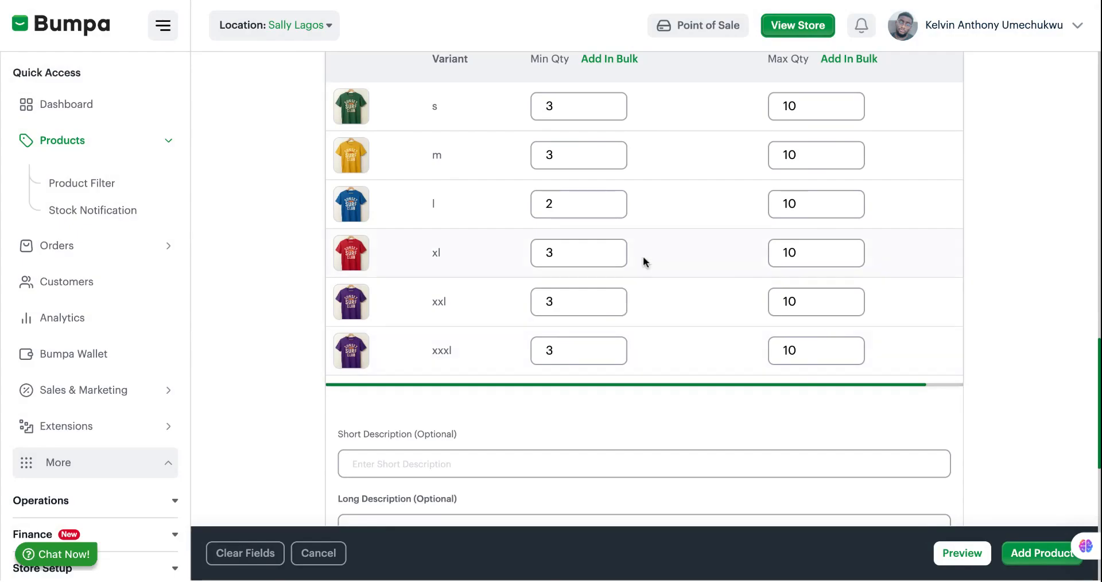
# Step: Paste the short description beginning "Stand out in style. The Demi T-Shirt is a clean, comfortable everyday essential"
pyautogui.scroll(-3, 645, 281)
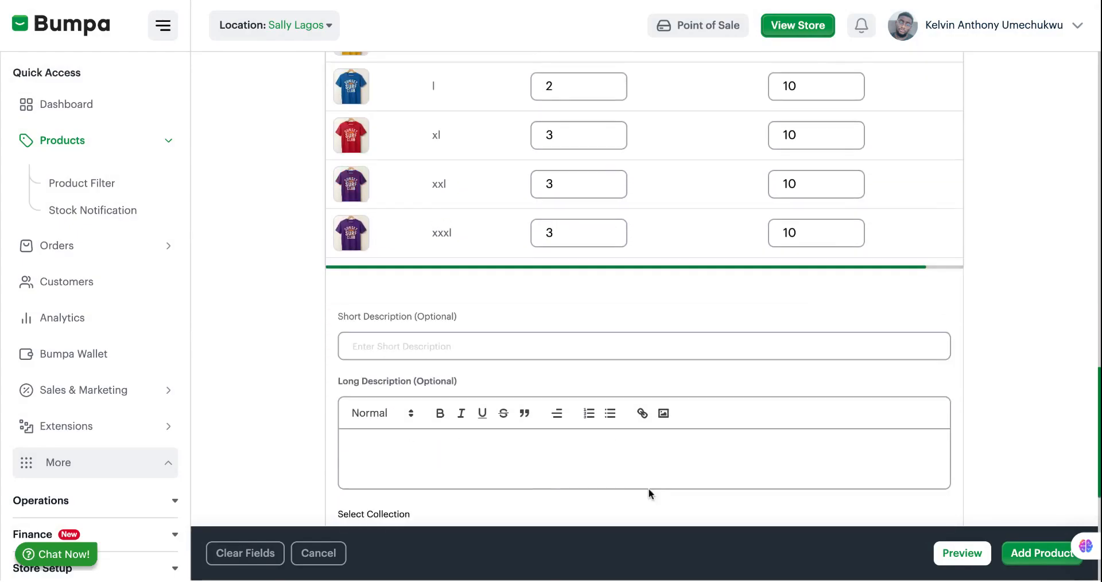
pyautogui.scroll(-1, 670, 387)
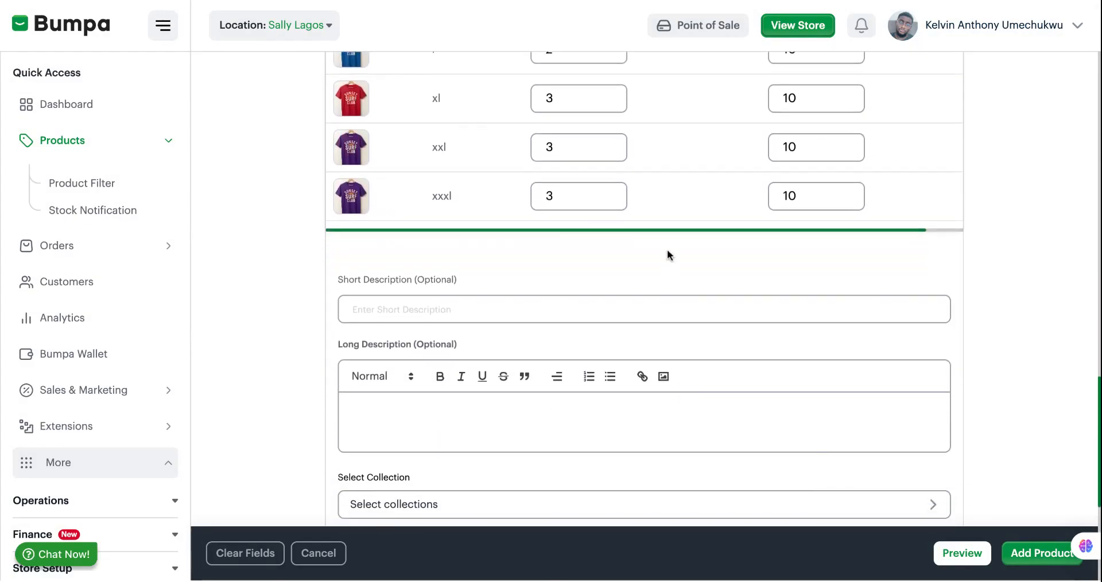
pyautogui.scroll(1, 667, 254)
pyautogui.scroll(-1, 667, 254)
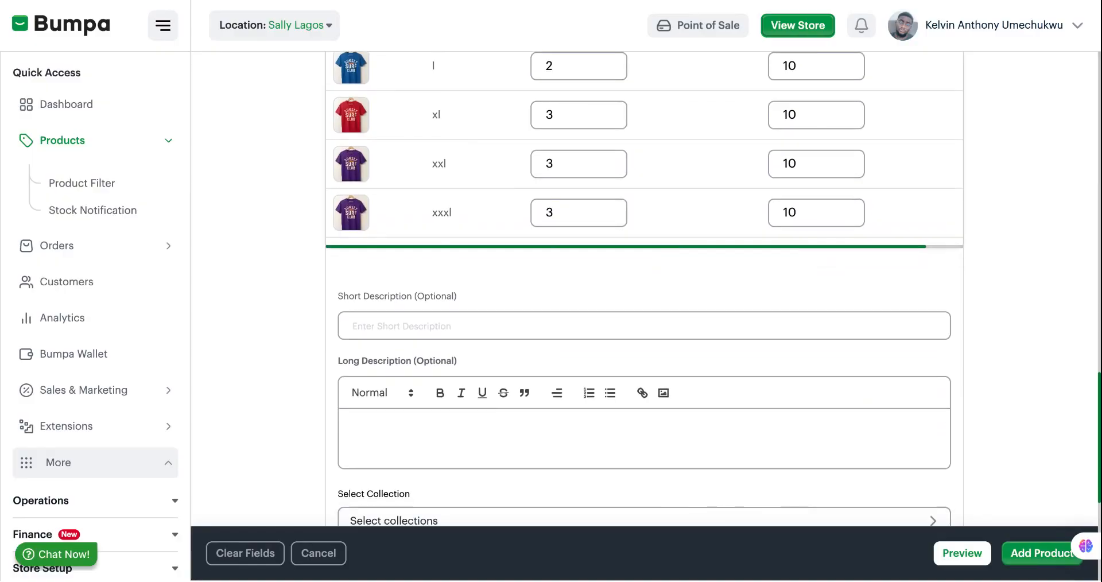
pyautogui.scroll(-1, 644, 289)
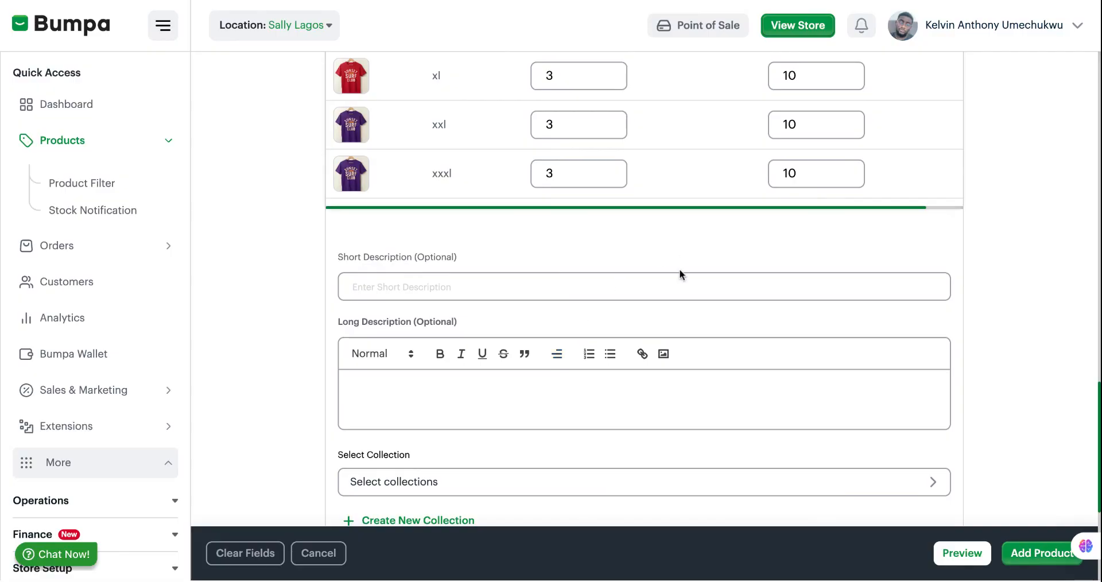
pyautogui.click(601, 292)
pyautogui.hotkey('ctrl', 'v')
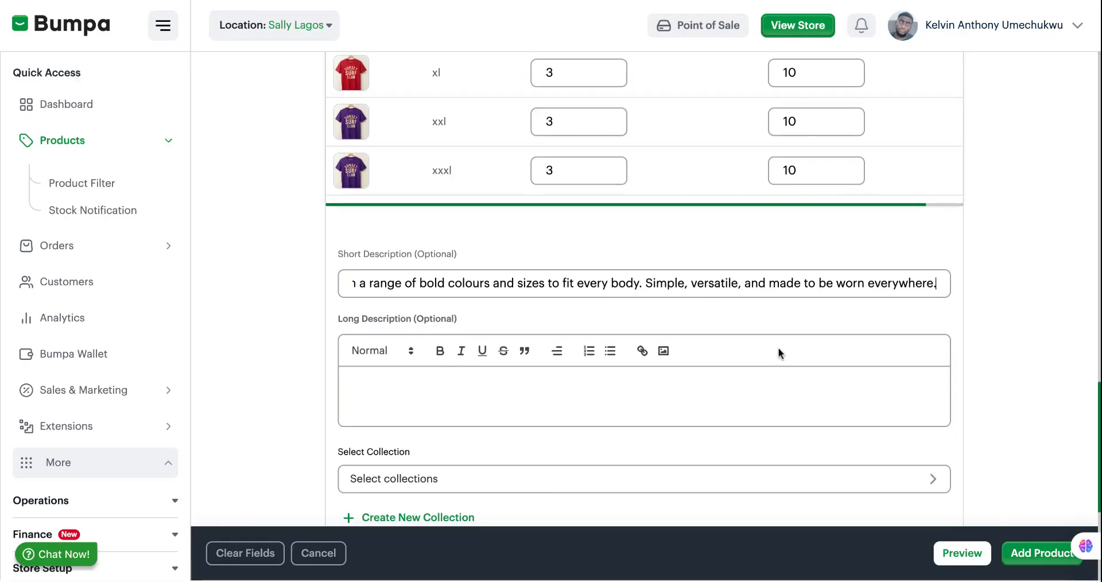
# Step: Fill in the long description with the multi-paragraph text from "Meet your new favourite t-shirt." to "This is the Demi."
pyautogui.scroll(-2, 777, 346)
pyautogui.click(579, 311)
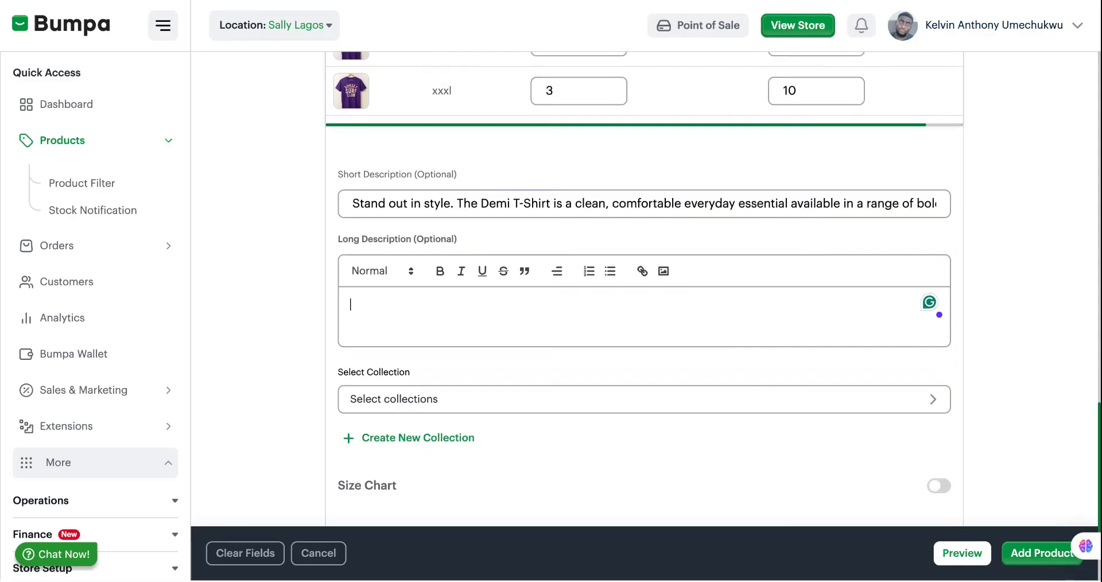
pyautogui.write("Meet your new favourite t-shirt. The Demi T-Shirt is designed for everyday wear without compromising on style; a clean, well-fitted piece that works just as hard as you do whether you're dressing it up or keeping it casual.  Cut for comfort and made to last, the Demi T-Shirt sits well on every body type and holds its shape wash after wash. Whether you're pairing it with jeans, shorts, a skirt, or layering it under a jacket, this is the kind of t-shirt you reach for without thinking.  Available in a full range of expressive colours; red, blue, green, yellow, and more! there's a Demi for every mood, every outfit, and every occasion. And with sizes running from S through to XXXL, finding your perfect fit has never been easier.")
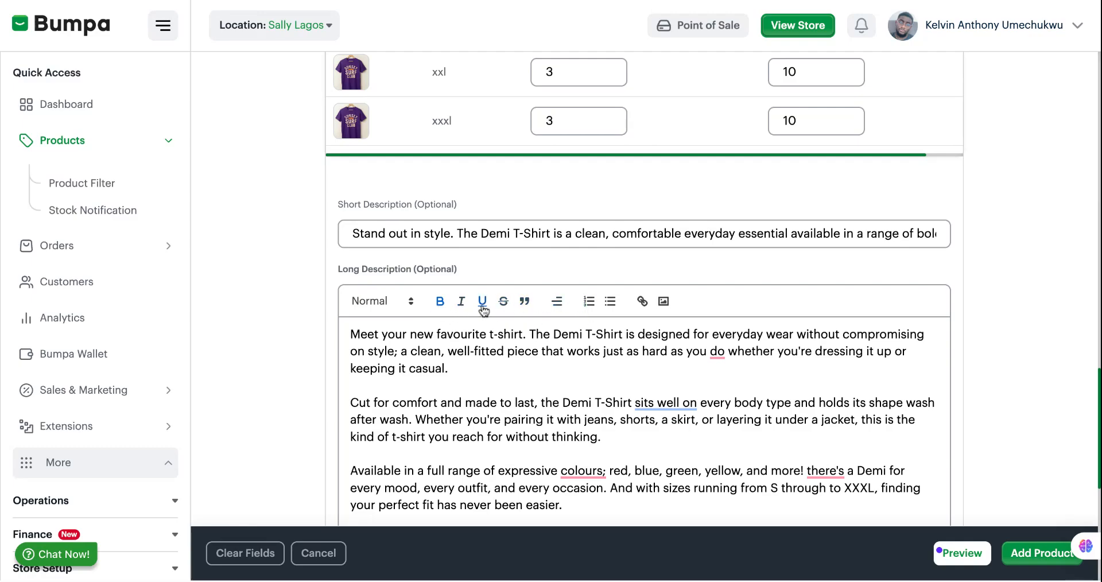
# Step: Insert an empty bulleted line below the first paragraph of the long description
pyautogui.click(470, 380)
pyautogui.press('Return')
pyautogui.click(588, 302)
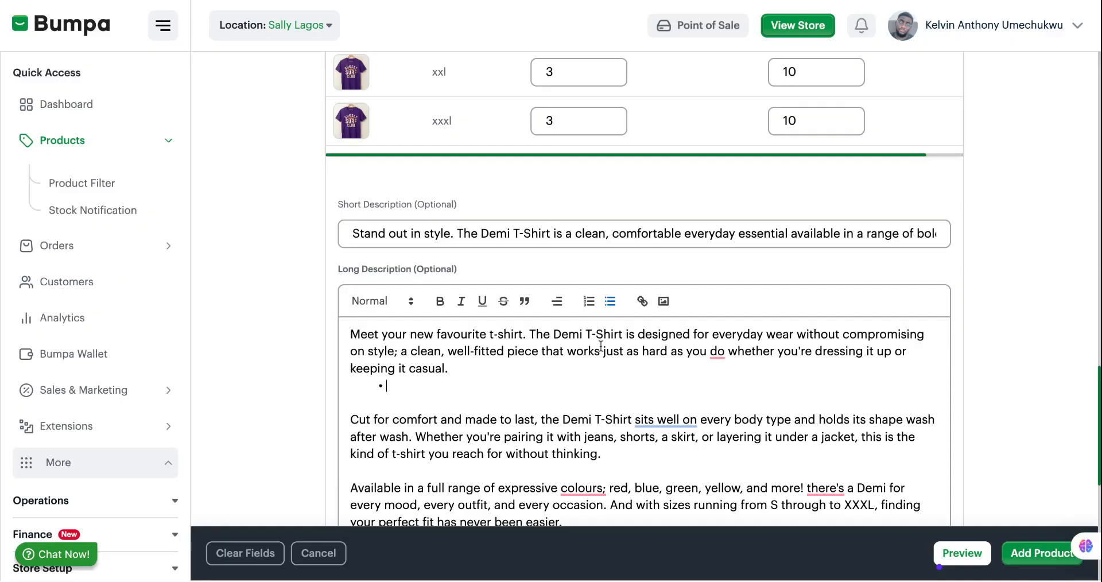
pyautogui.scroll(-2, 601, 344)
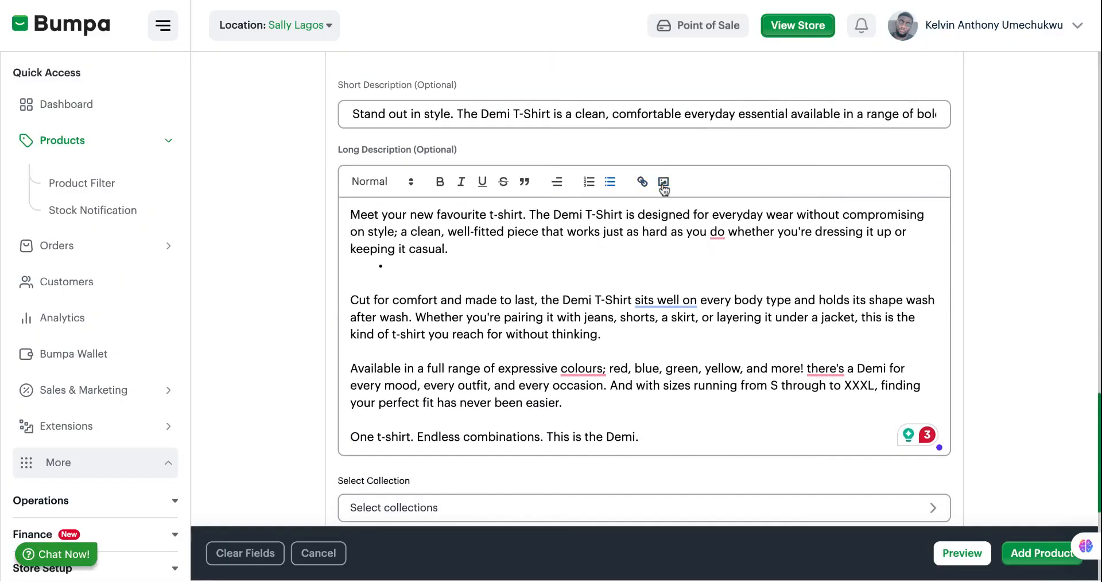
pyautogui.scroll(-5, 718, 189)
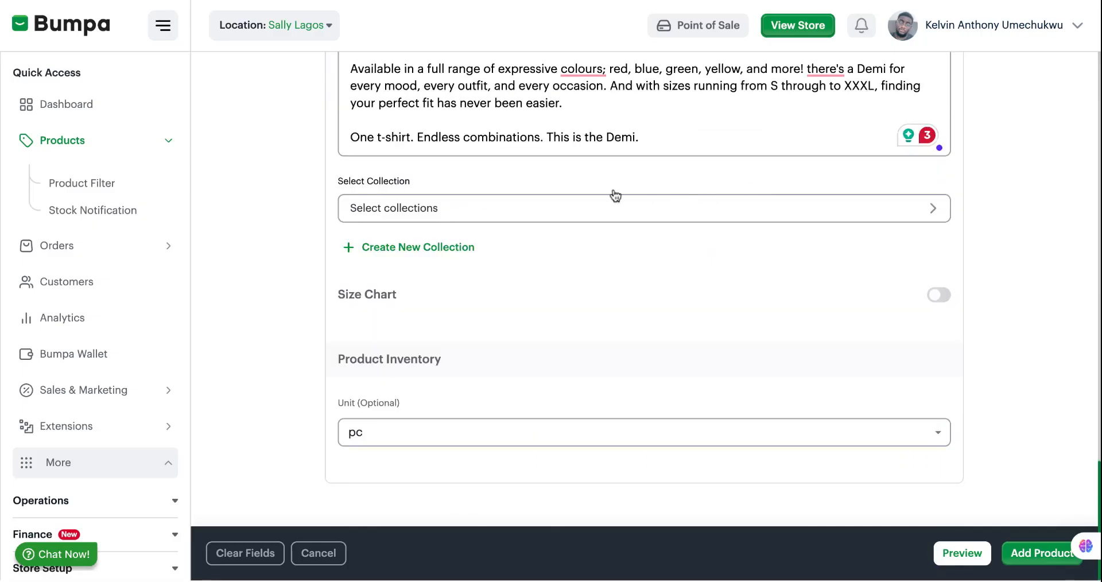
pyautogui.click(431, 221)
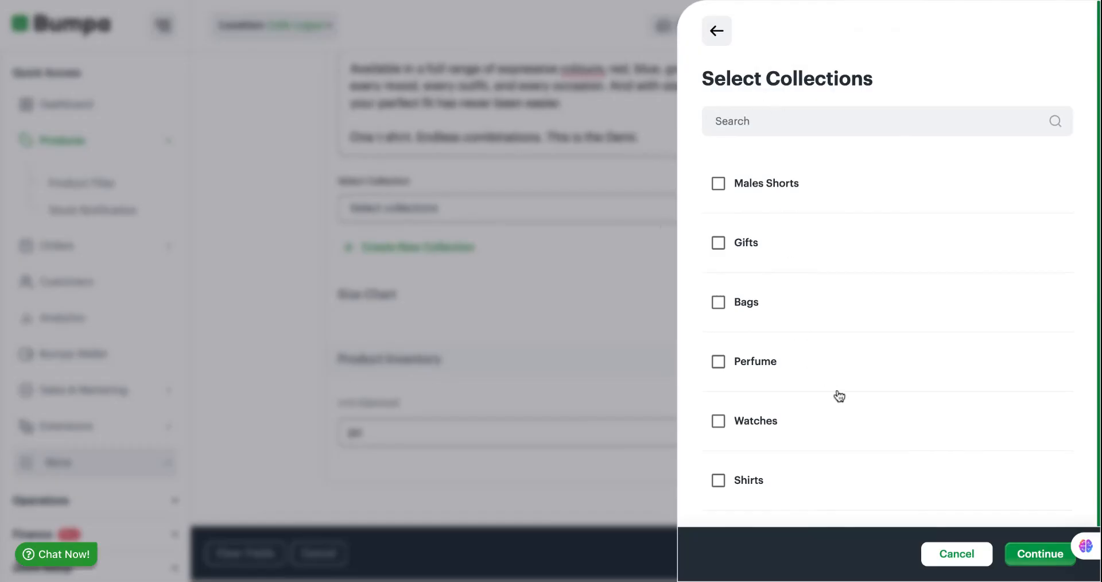
pyautogui.click(610, 334)
pyautogui.click(393, 248)
pyautogui.click(535, 265)
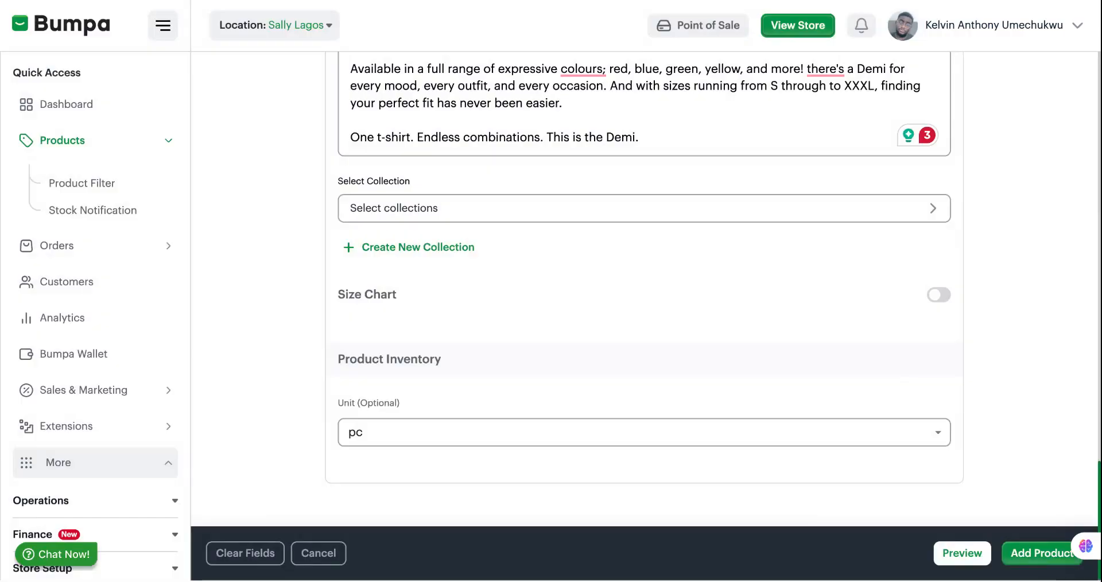
# Step: Assign the product to the Shirts collection
pyautogui.click(808, 219)
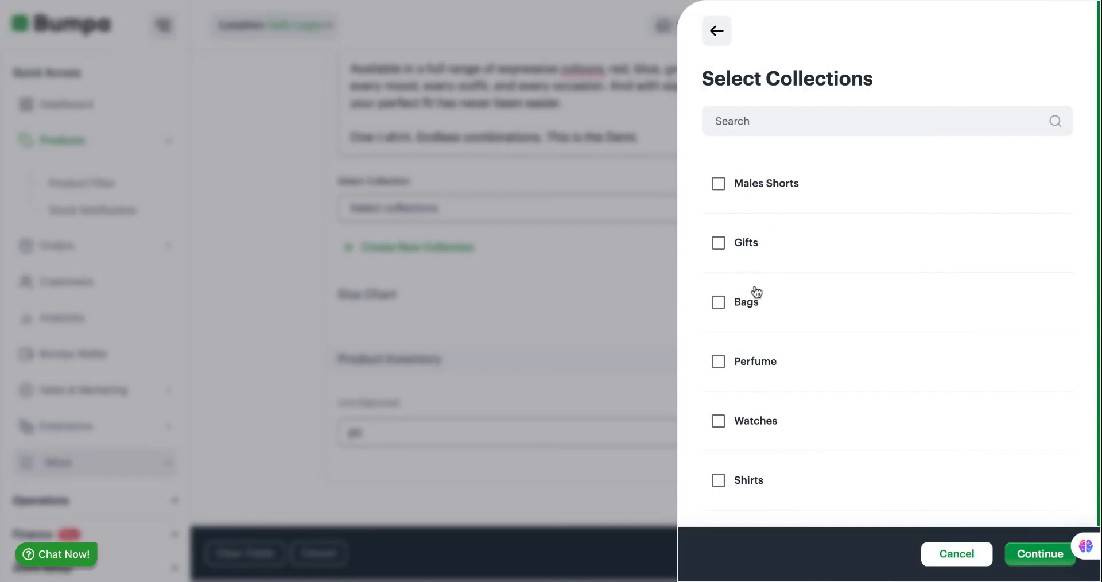
pyautogui.scroll(-1, 754, 325)
pyautogui.click(720, 438)
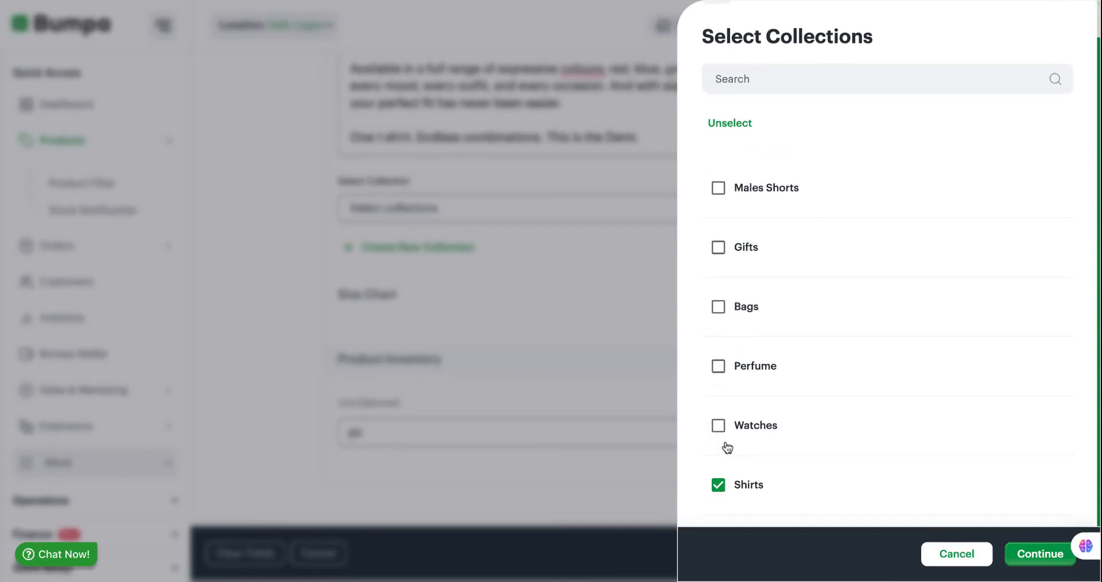
pyautogui.click(1054, 559)
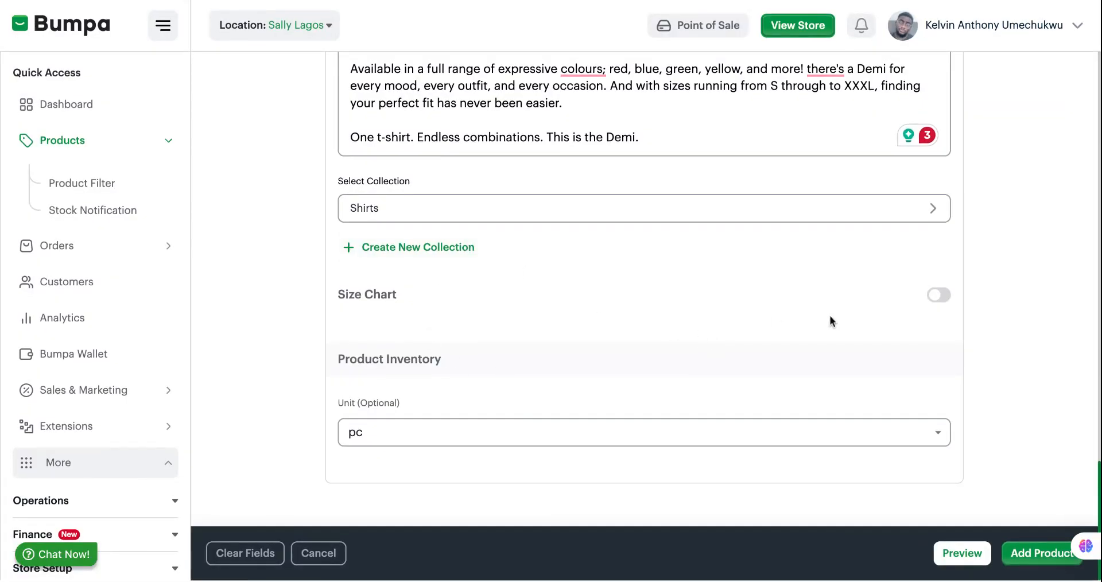
# Step: Keep pc as the product's inventory unit and turn on its size chart
pyautogui.click(397, 430)
pyautogui.click(366, 122)
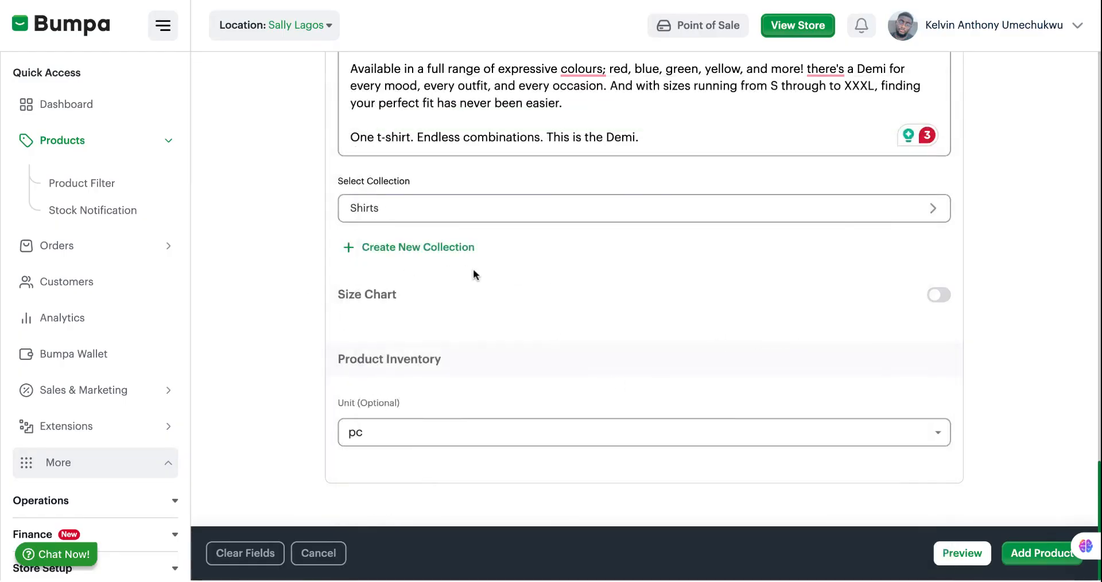
pyautogui.click(938, 295)
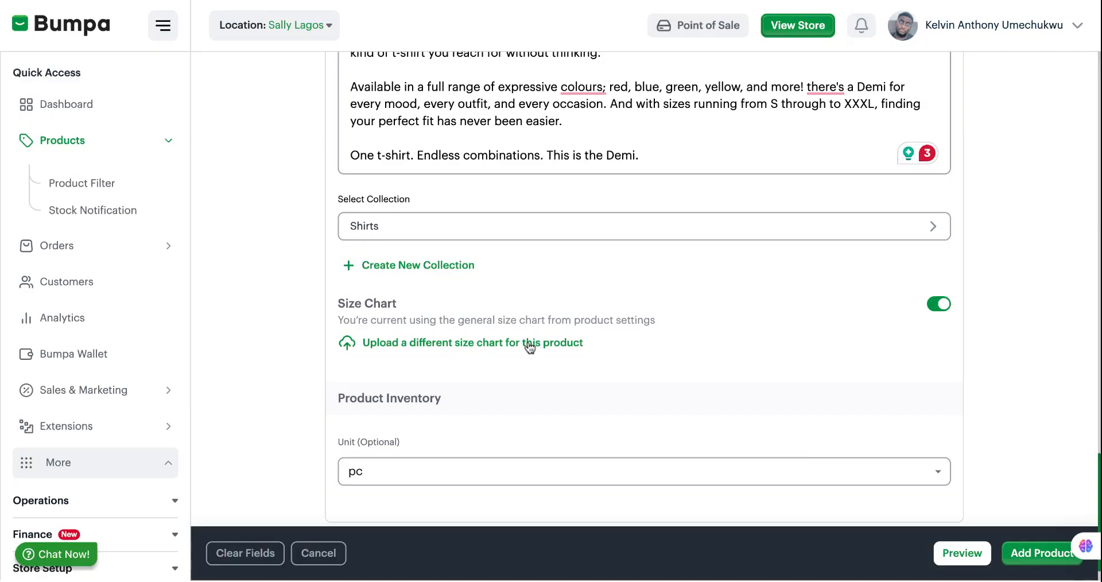
pyautogui.scroll(-1, 565, 349)
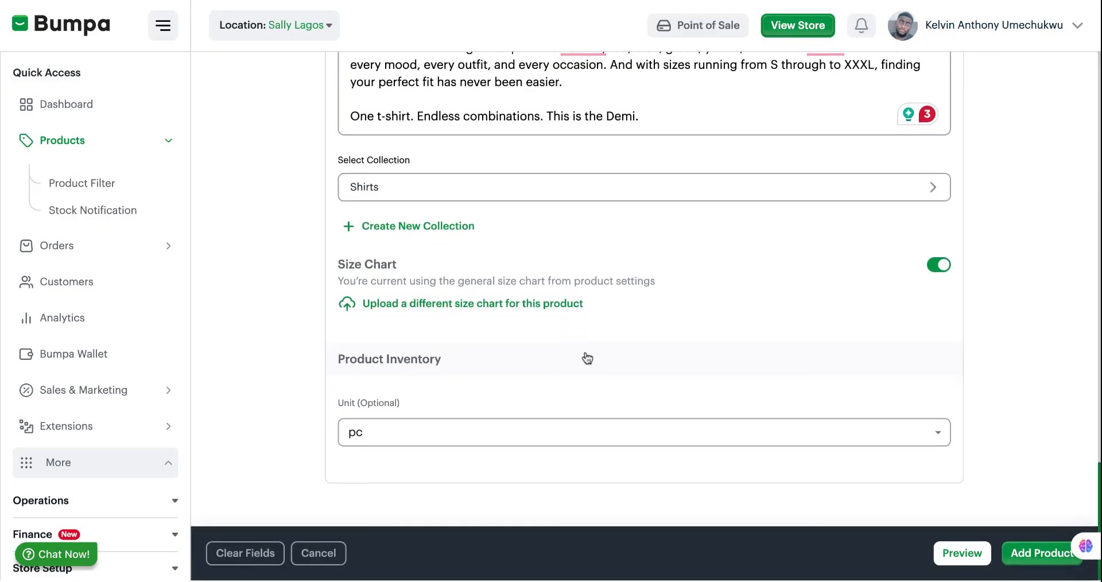
pyautogui.scroll(1, 743, 263)
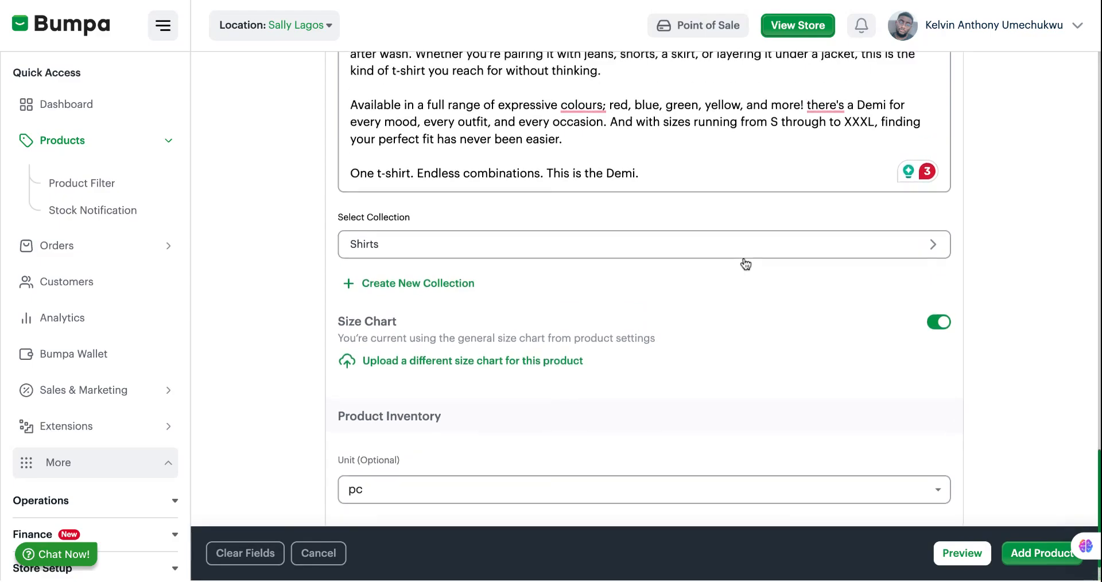
pyautogui.scroll(-1, 797, 324)
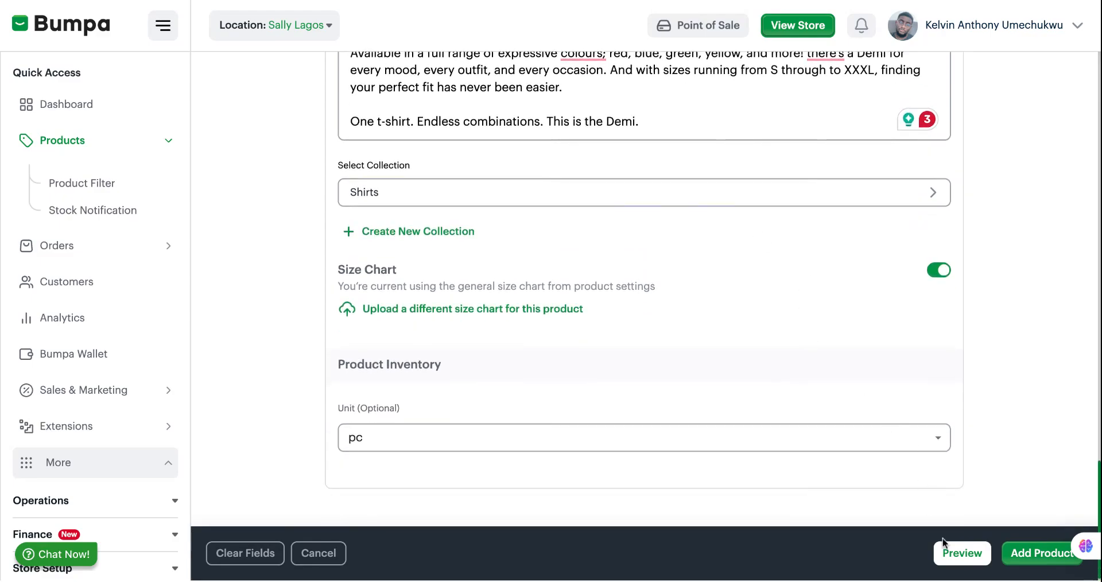
# Step: Review the product preview for Demi Tshirts and add the finished product to the store
pyautogui.click(954, 560)
pyautogui.scroll(-1, 755, 344)
pyautogui.scroll(1, 754, 344)
pyautogui.scroll(-1, 755, 344)
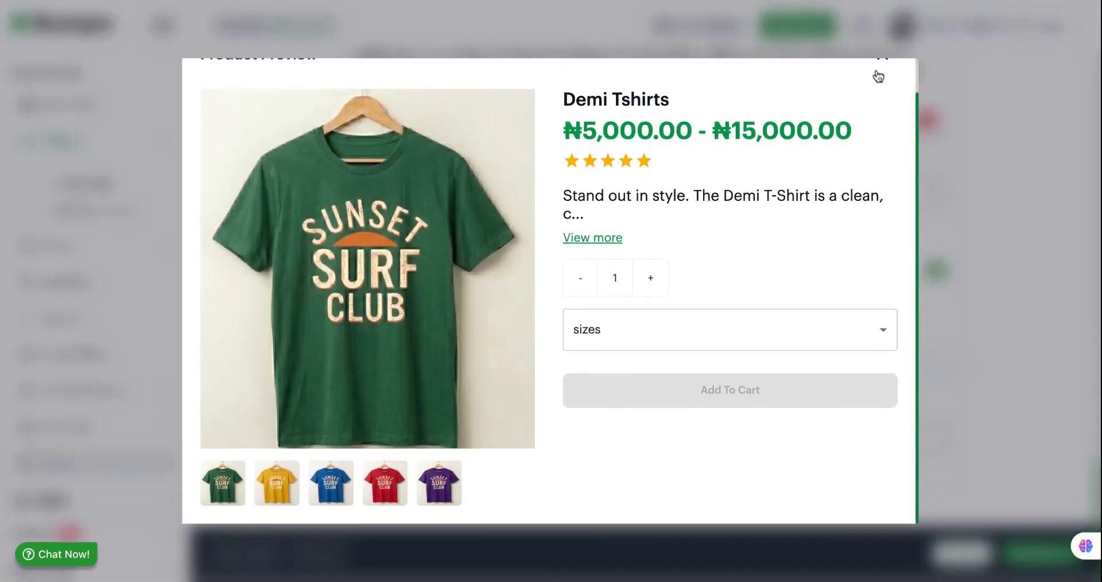
pyautogui.scroll(1, 877, 68)
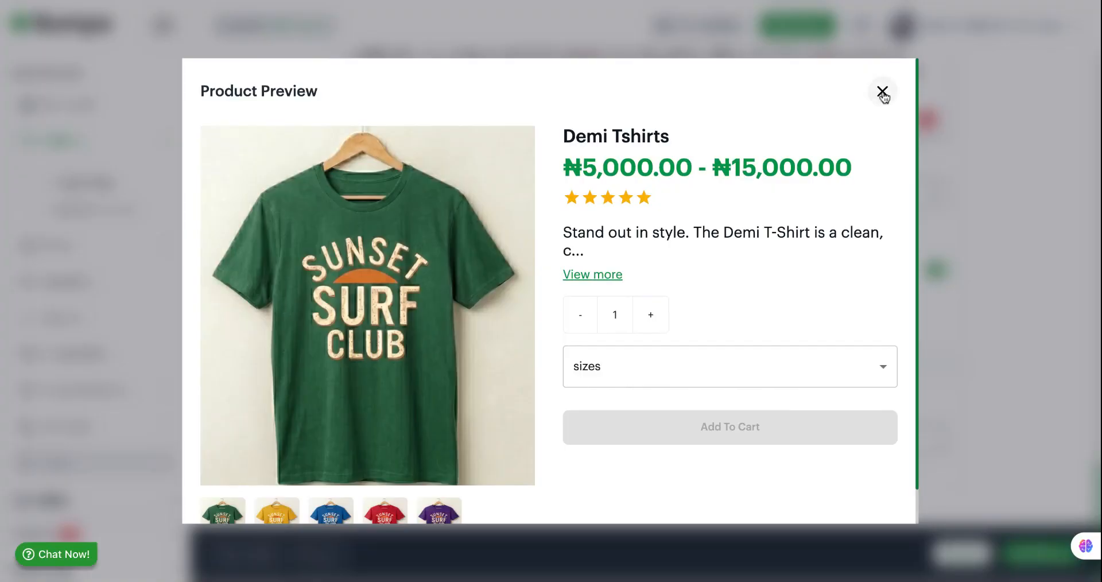
pyautogui.click(882, 93)
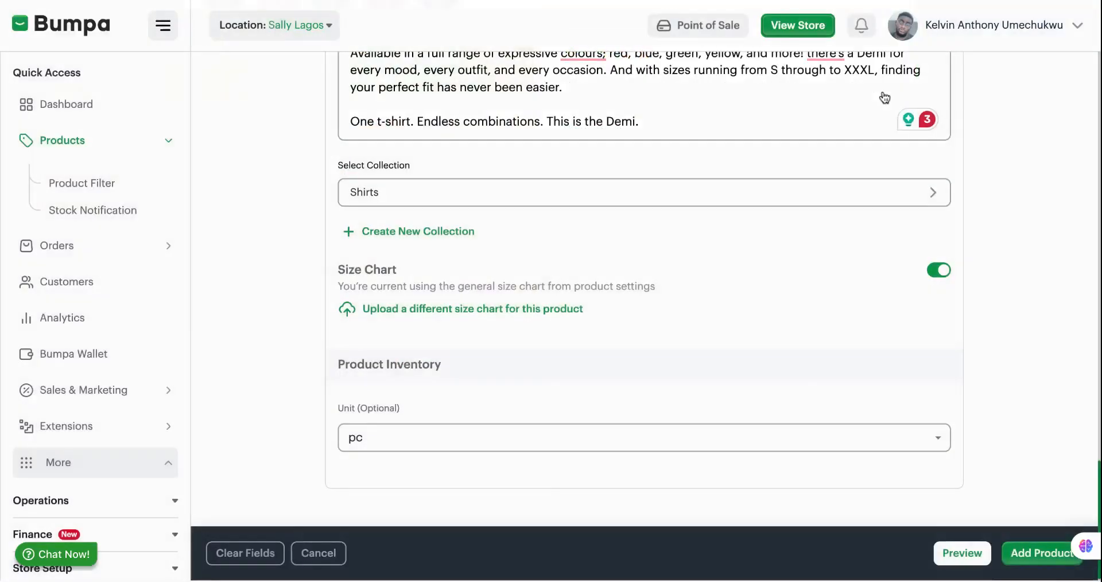
pyautogui.click(1025, 542)
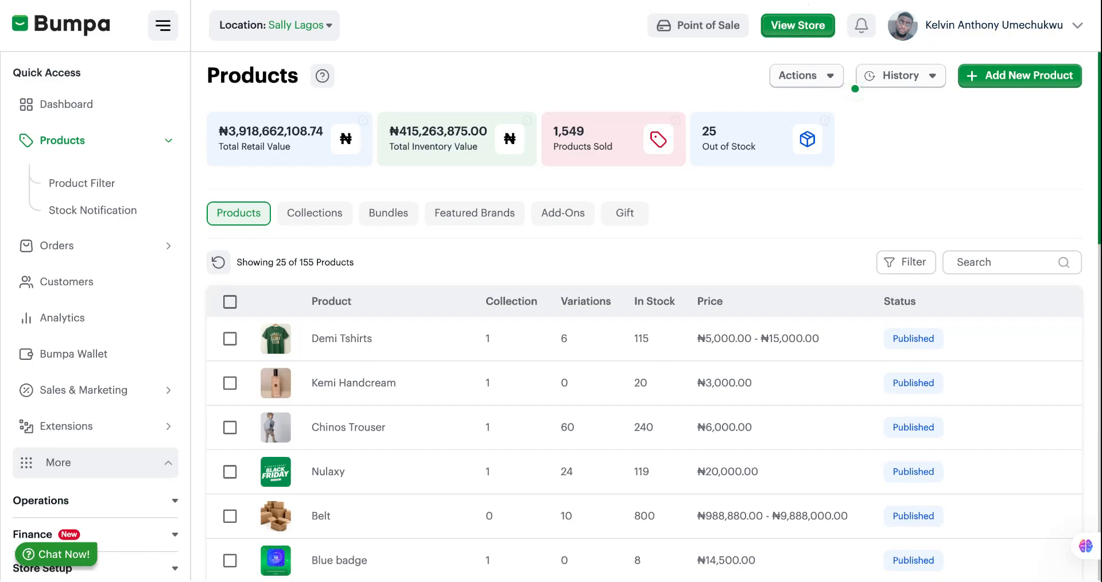
# Step: Switch to the online storefront and open the Demi Tshirts page from the Just Arrived Products section
pyautogui.click(339, 0)
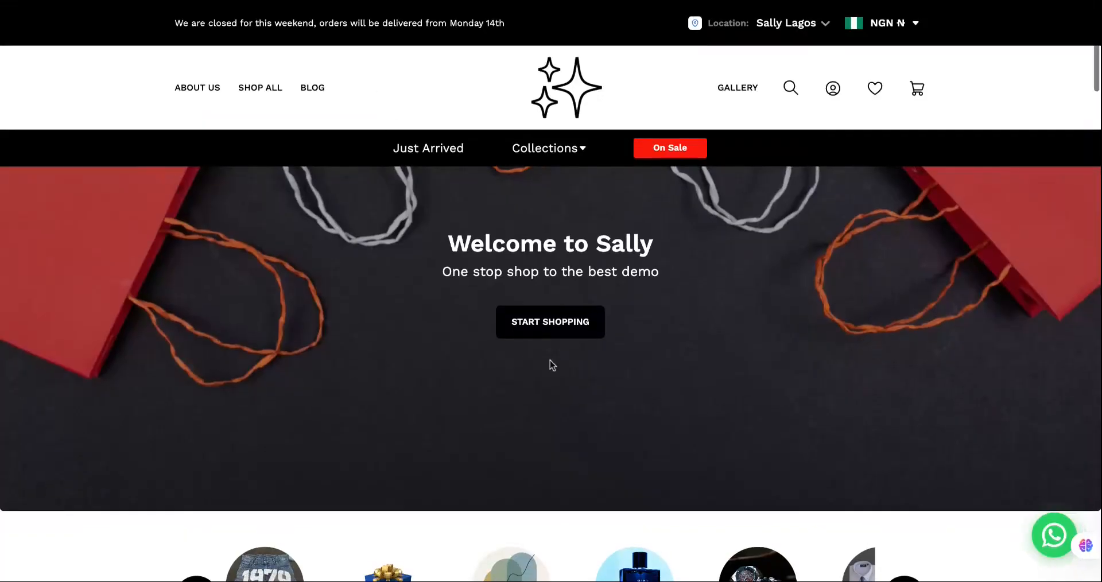
pyautogui.scroll(-10, 549, 360)
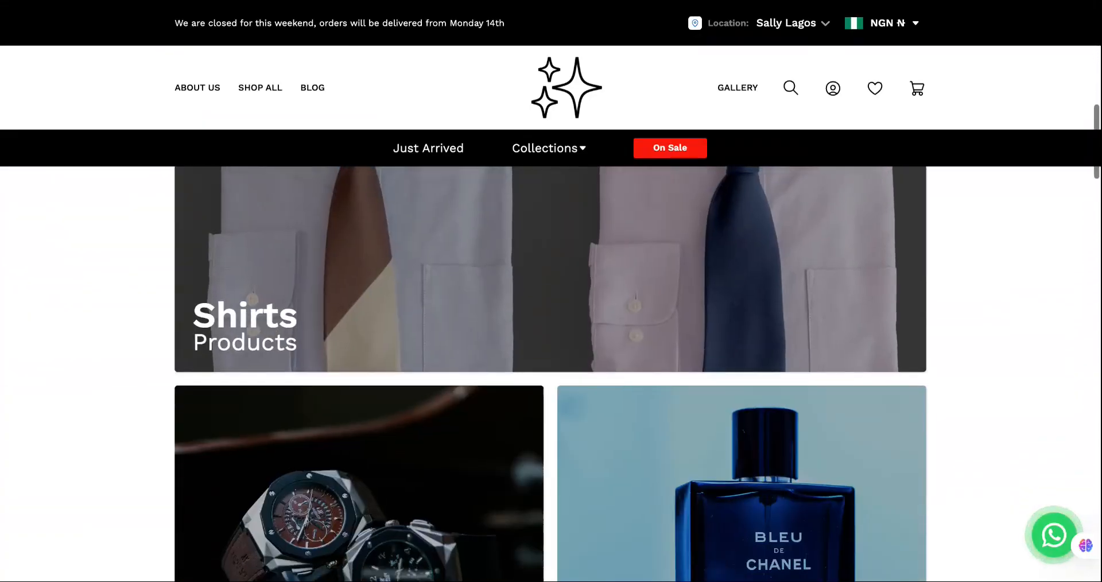
pyautogui.scroll(-8, 550, 360)
pyautogui.scroll(-3, 410, 281)
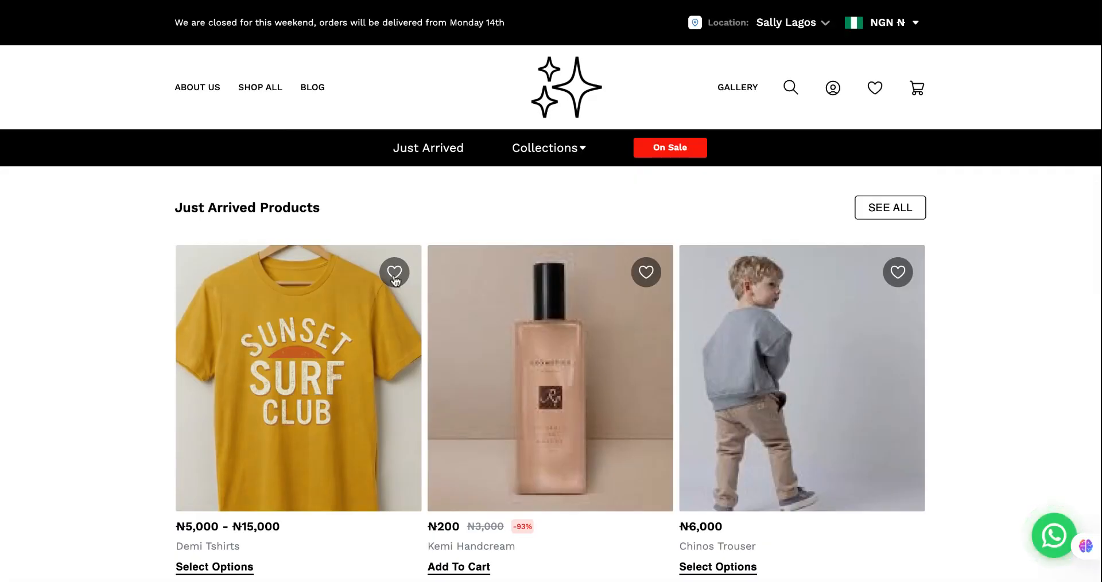
pyautogui.click(310, 400)
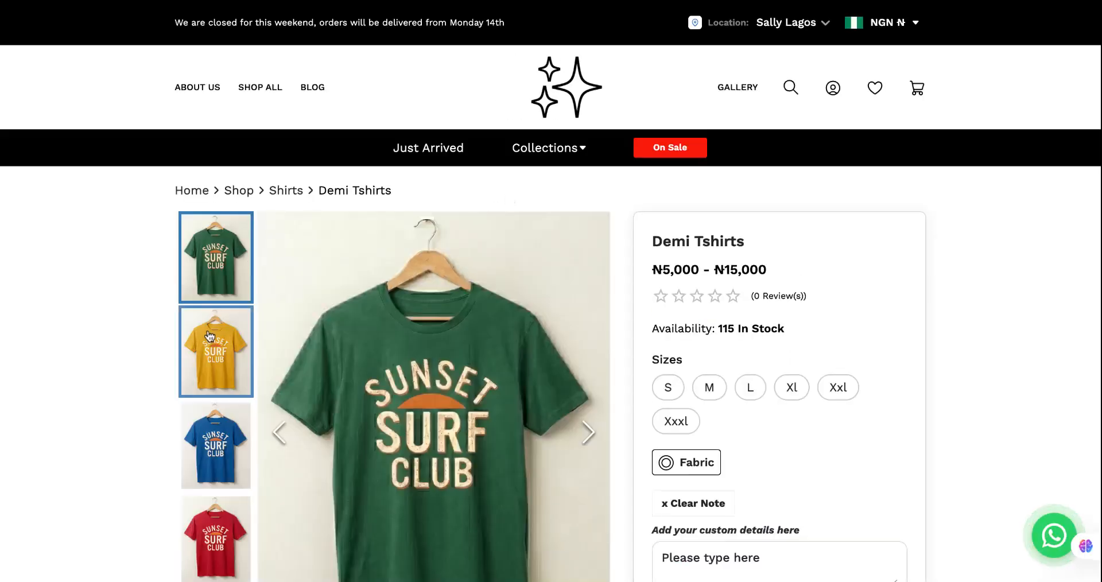
# Step: Browse the product's gallery images from the green T-shirt through to the red one
pyautogui.scroll(-3, 174, 400)
pyautogui.scroll(3, 174, 399)
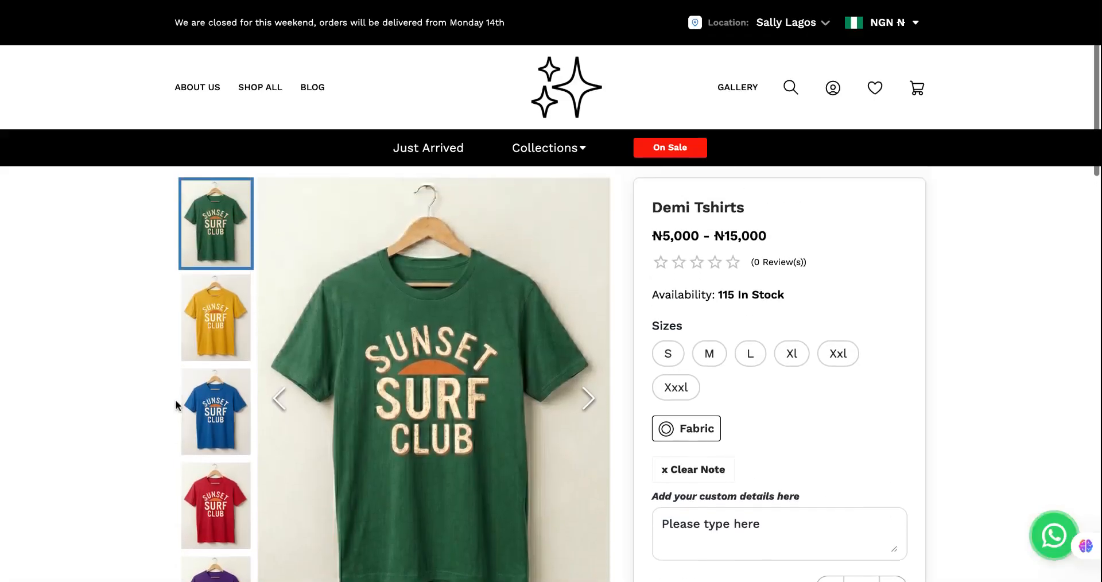
pyautogui.click(591, 414)
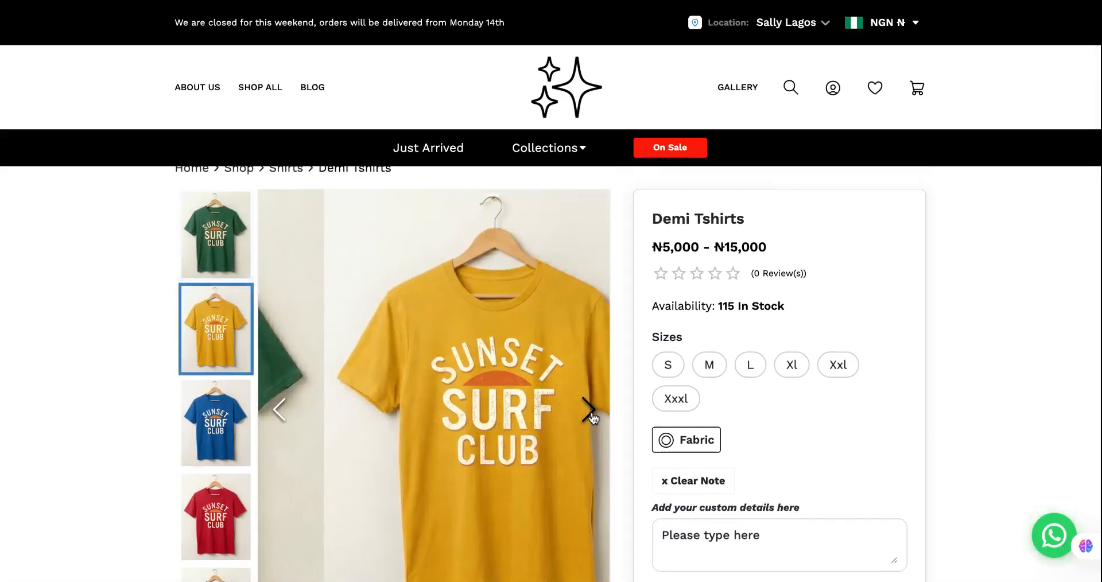
pyautogui.click(591, 414)
pyautogui.click(591, 414)
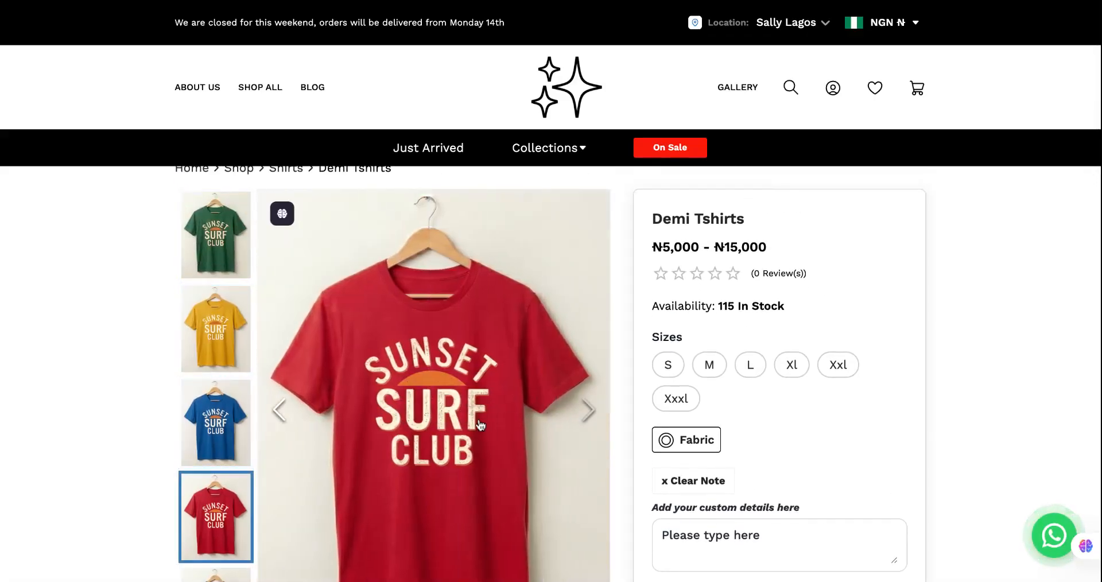
# Step: View the S, M, L and XL size variations one after another and check the stock availability of XL
pyautogui.scroll(-1, 591, 414)
pyautogui.click(669, 314)
pyautogui.click(708, 314)
pyautogui.click(749, 314)
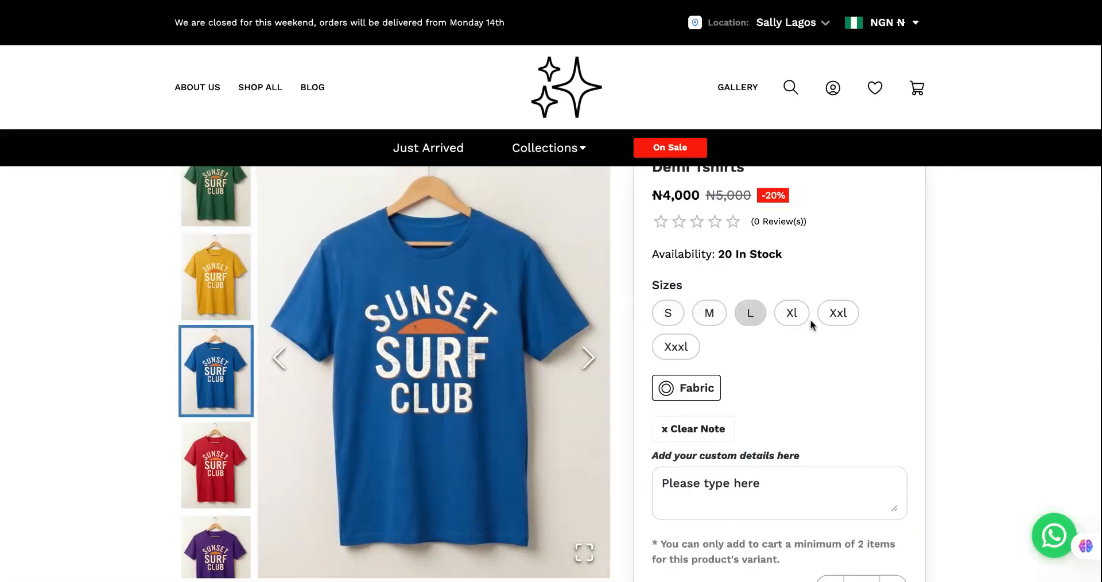
pyautogui.click(795, 319)
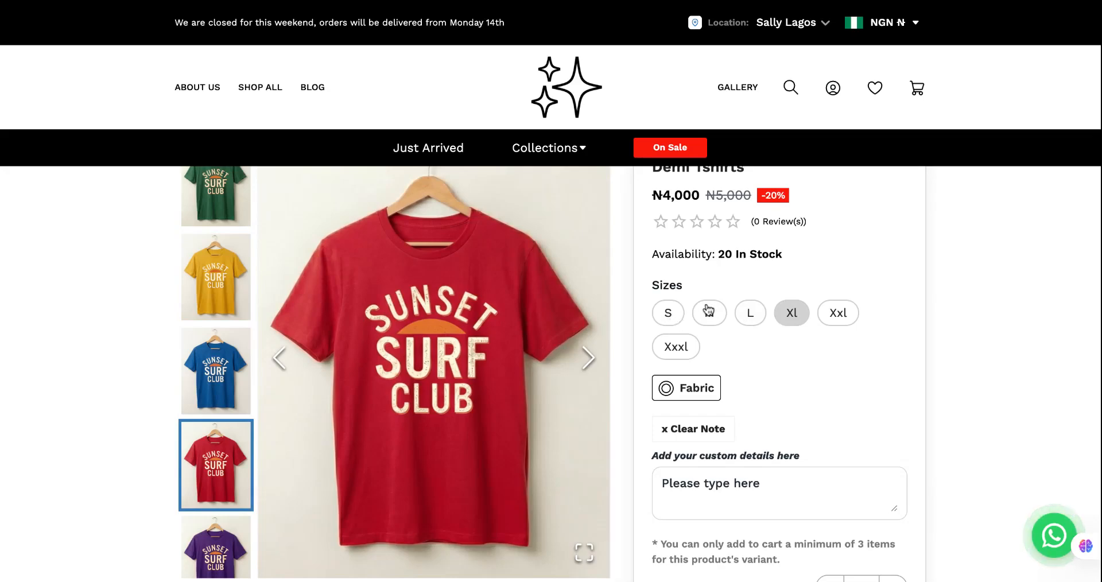
pyautogui.scroll(1, 733, 359)
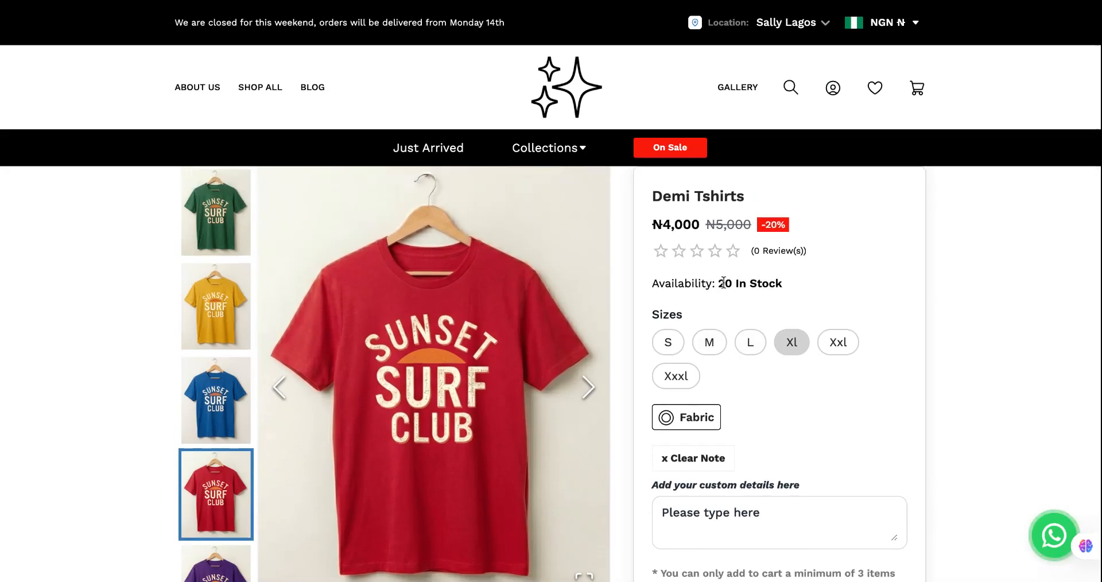
pyautogui.moveTo(718, 285); pyautogui.dragTo(769, 285)
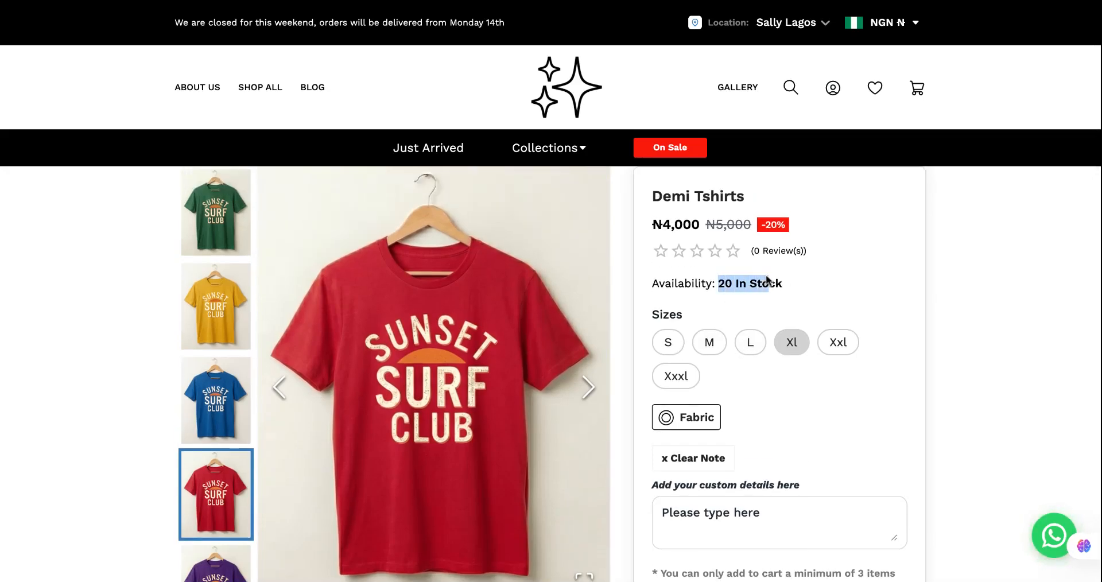
pyautogui.scroll(-1, 763, 364)
pyautogui.scroll(1, 766, 366)
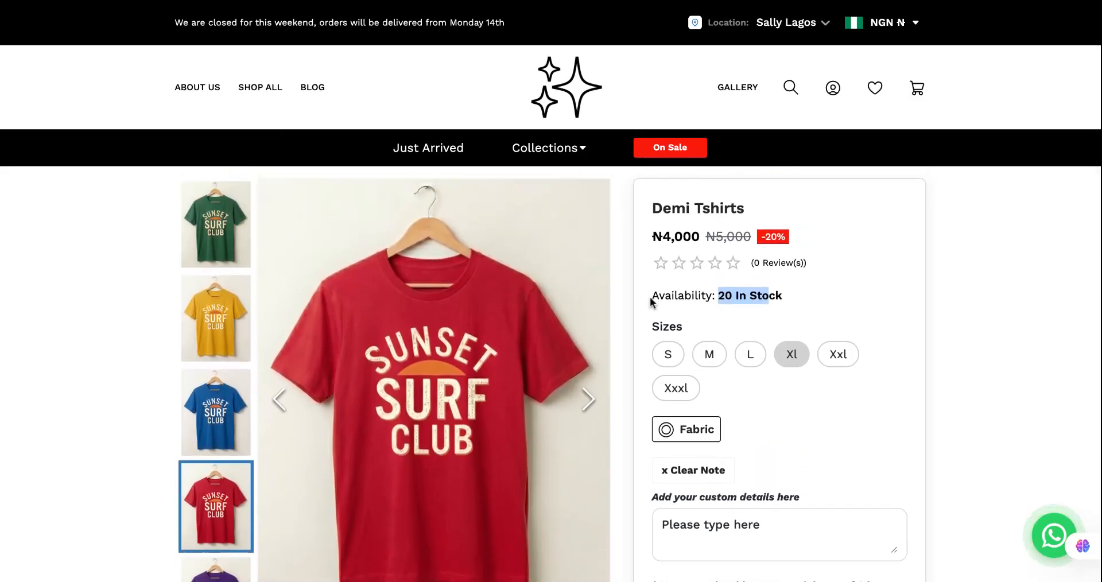
# Step: Compare the price and image of the M, L and S sizes, finishing with M selected
pyautogui.click(708, 358)
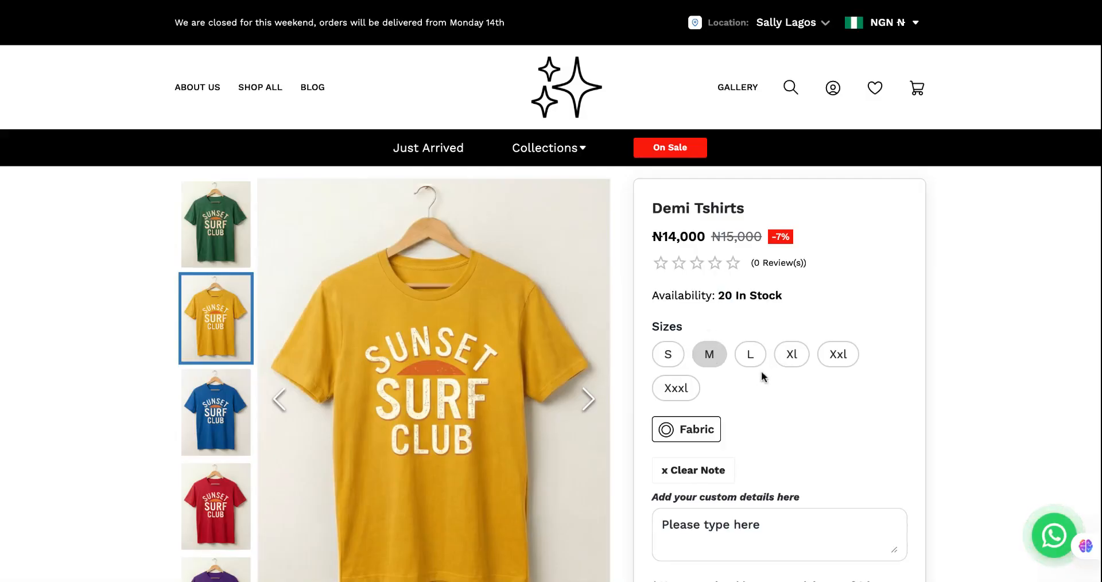
pyautogui.click(750, 355)
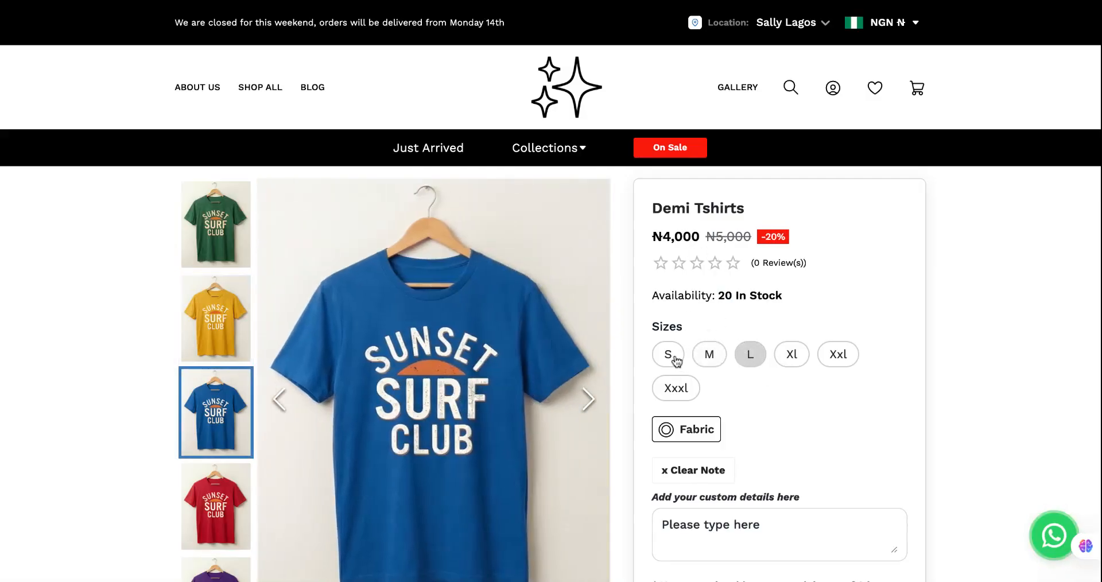
pyautogui.click(677, 358)
pyautogui.click(700, 365)
# Step: Raise the order quantity for size M to 4 and look over the rest of the product page
pyautogui.scroll(-3, 780, 397)
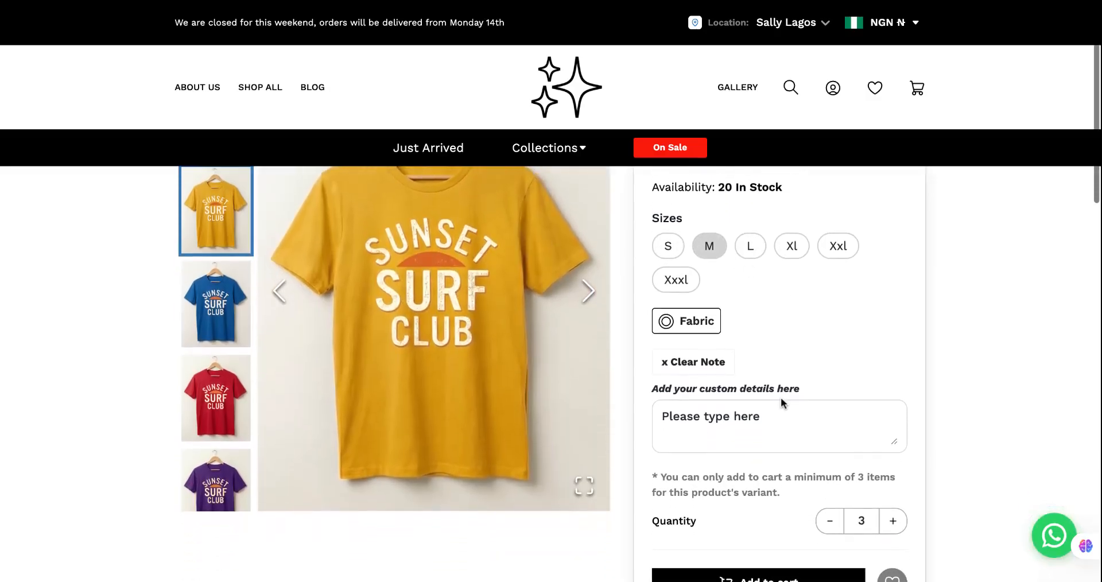
pyautogui.scroll(-2, 781, 397)
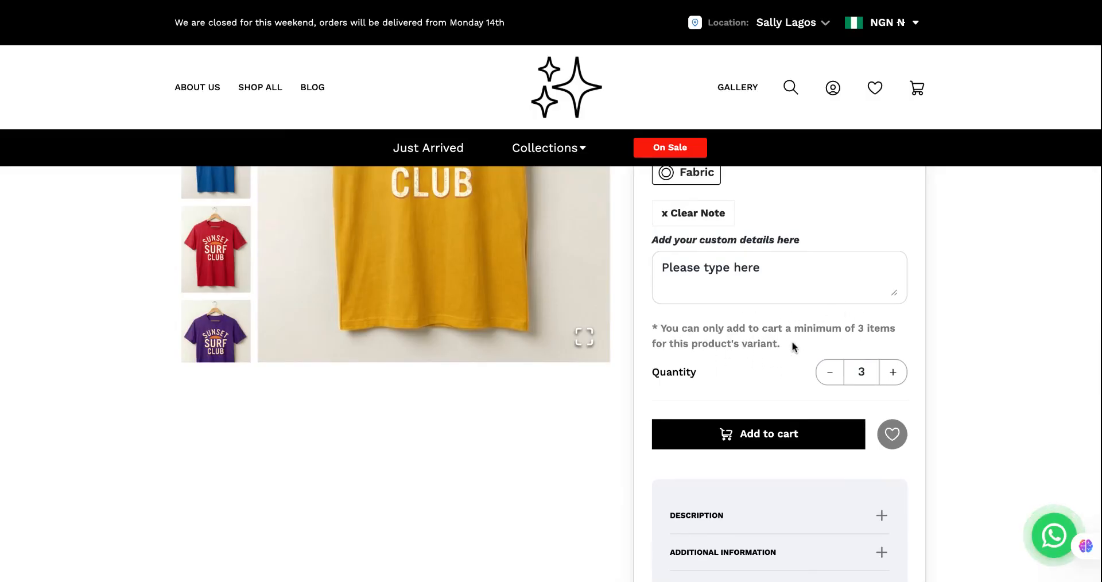
pyautogui.click(891, 373)
pyautogui.doubleClick(890, 373)
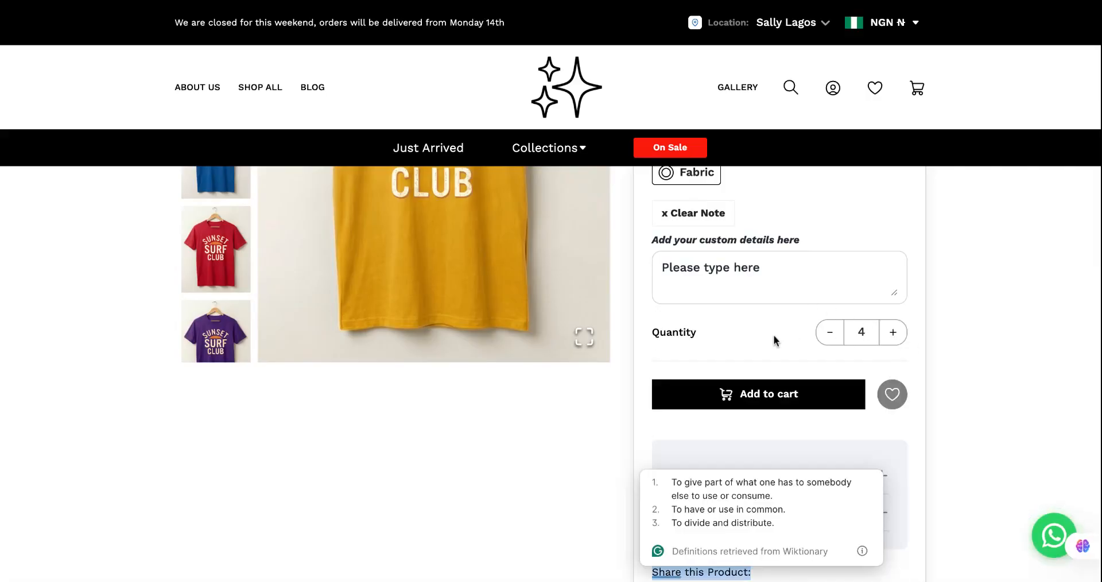
pyautogui.scroll(1, 774, 341)
pyautogui.scroll(-6, 774, 342)
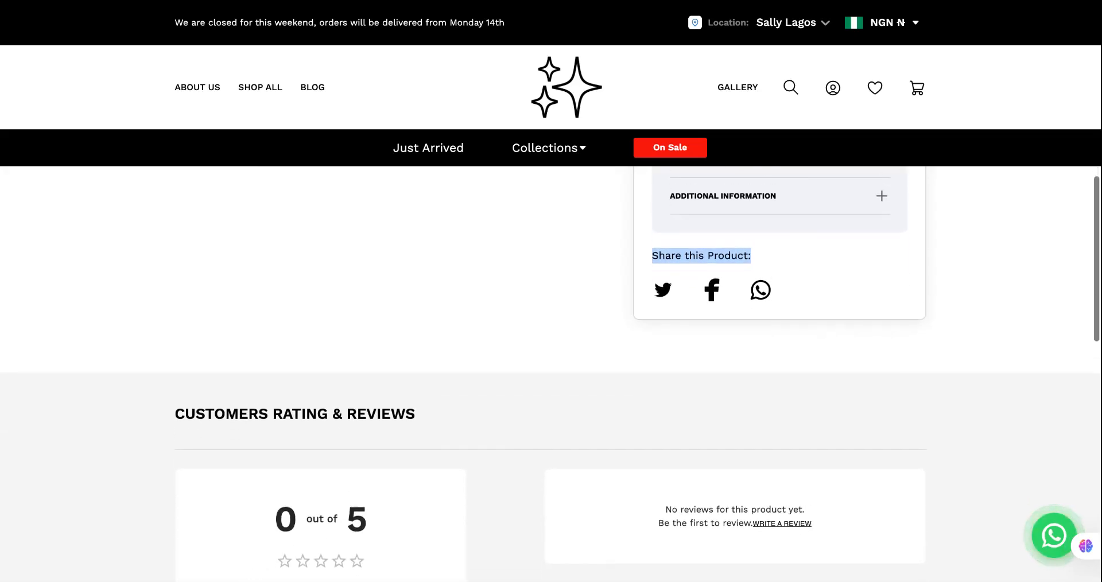
pyautogui.scroll(5, 773, 341)
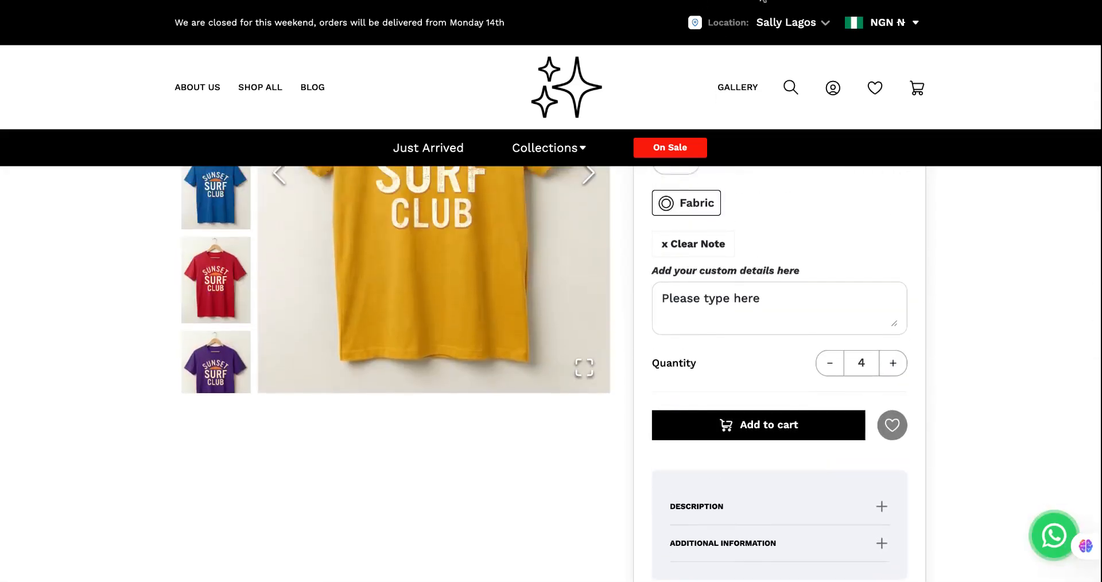
pyautogui.scroll(5, 512, 270)
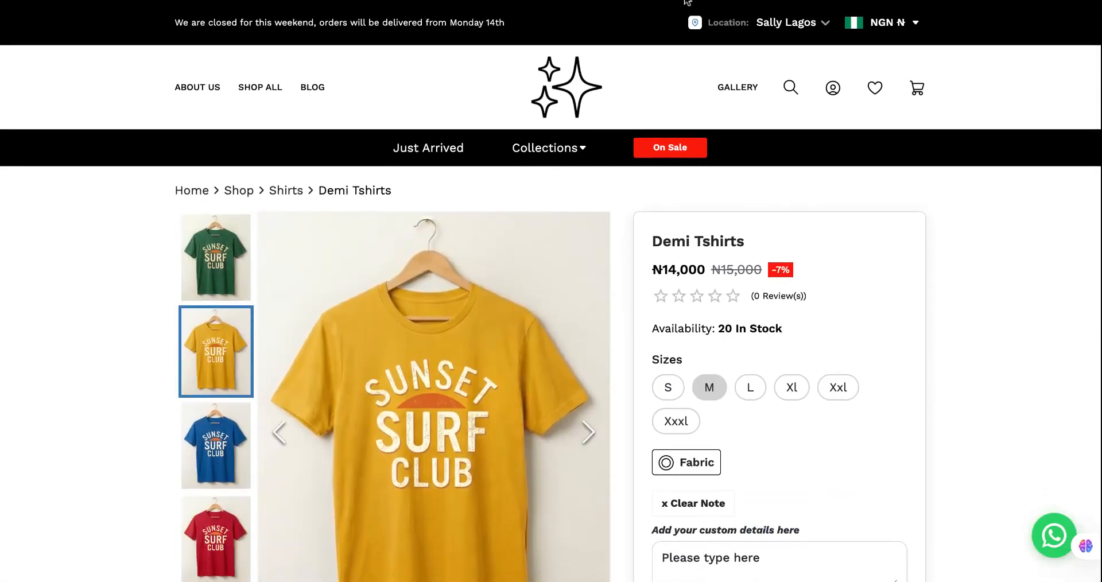